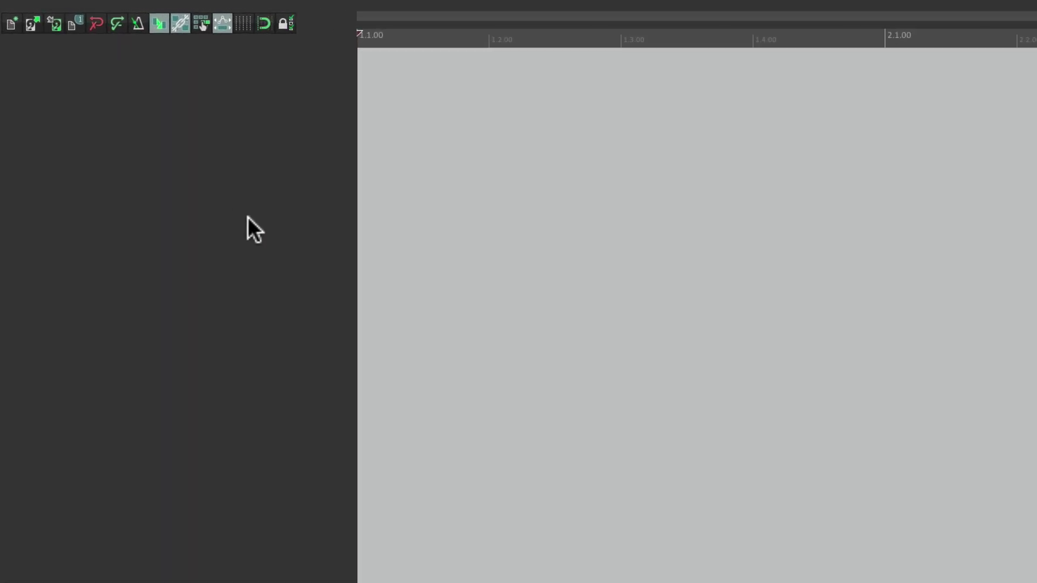
- Add three new empty tracks to the project
{"action": "double_click", "coordinate": [244, 124]}
{"action": "double_click", "coordinate": [247, 304]}
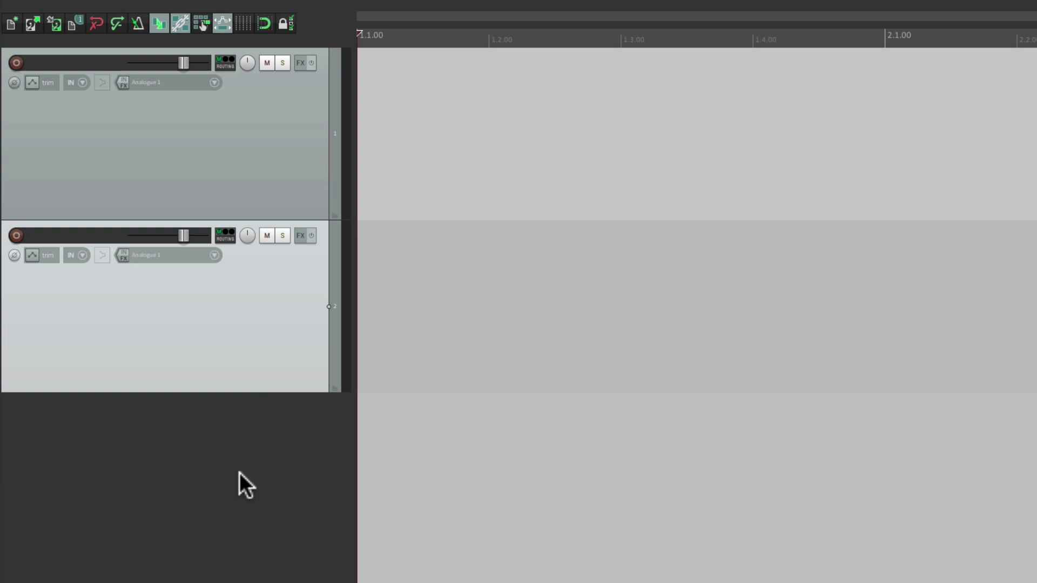
{"action": "double_click", "coordinate": [239, 472]}
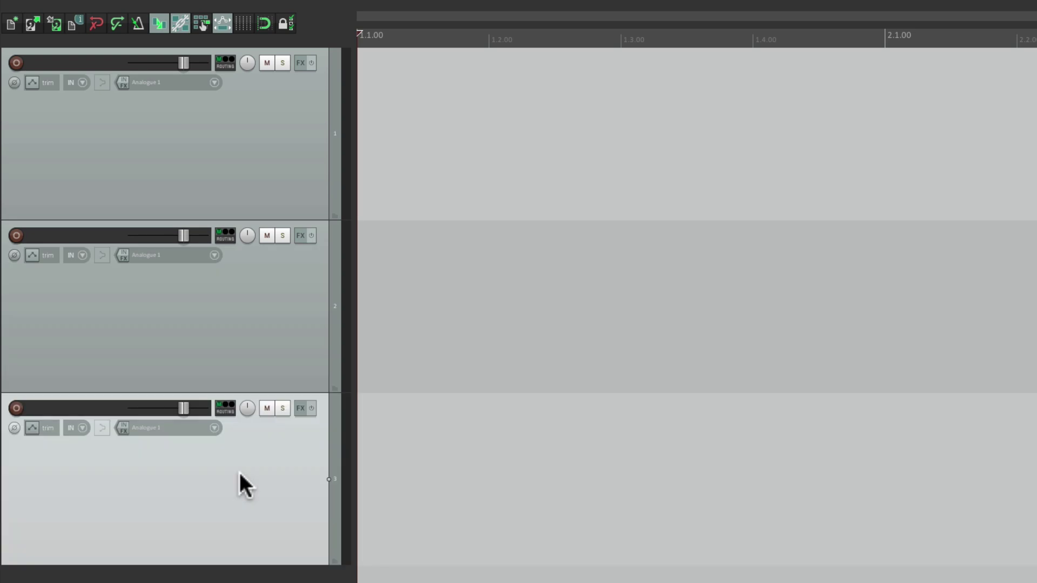
- Select all three tracks and set them to random colors
{"action": "left_click", "coordinate": [229, 176], "text": "shift"}
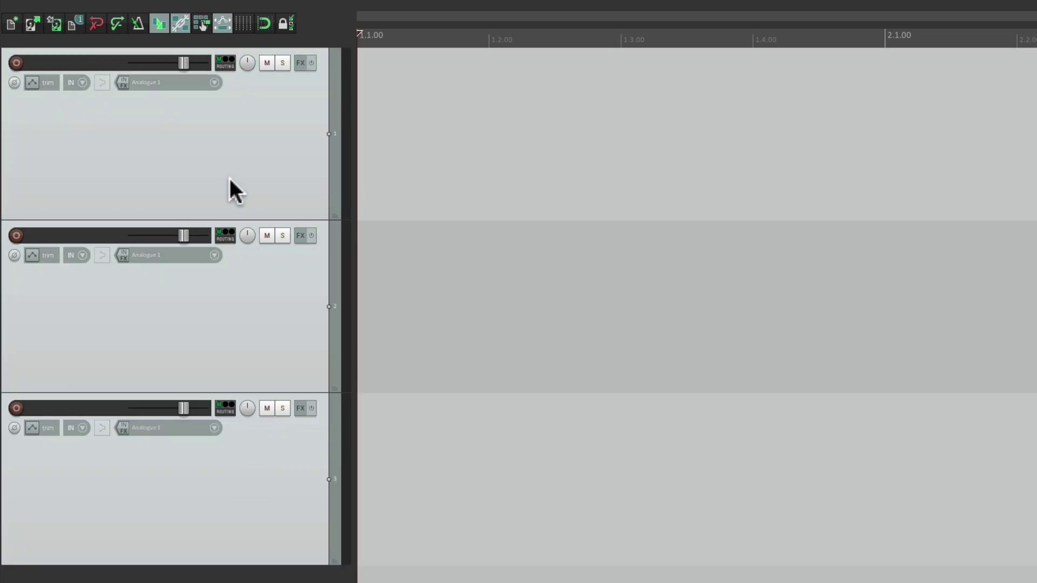
{"action": "right_click", "coordinate": [286, 140]}
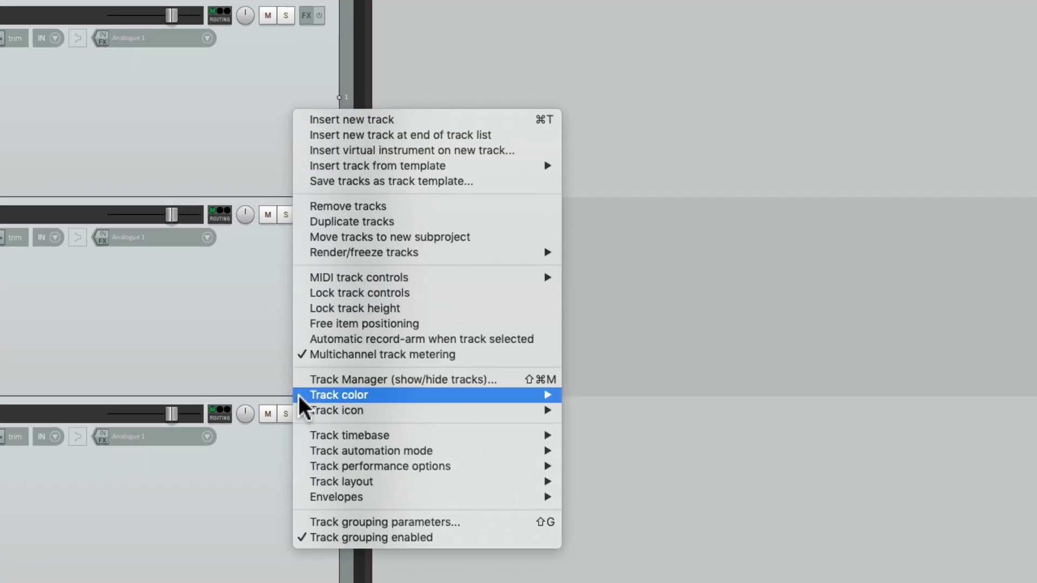
{"action": "mouse_move", "coordinate": [303, 405]}
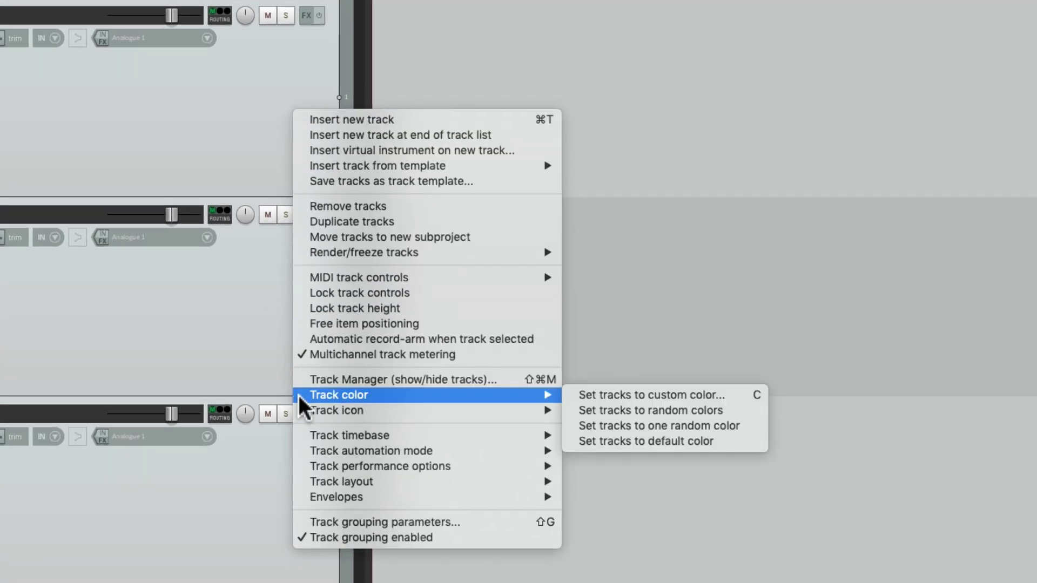
{"action": "left_click", "coordinate": [564, 414]}
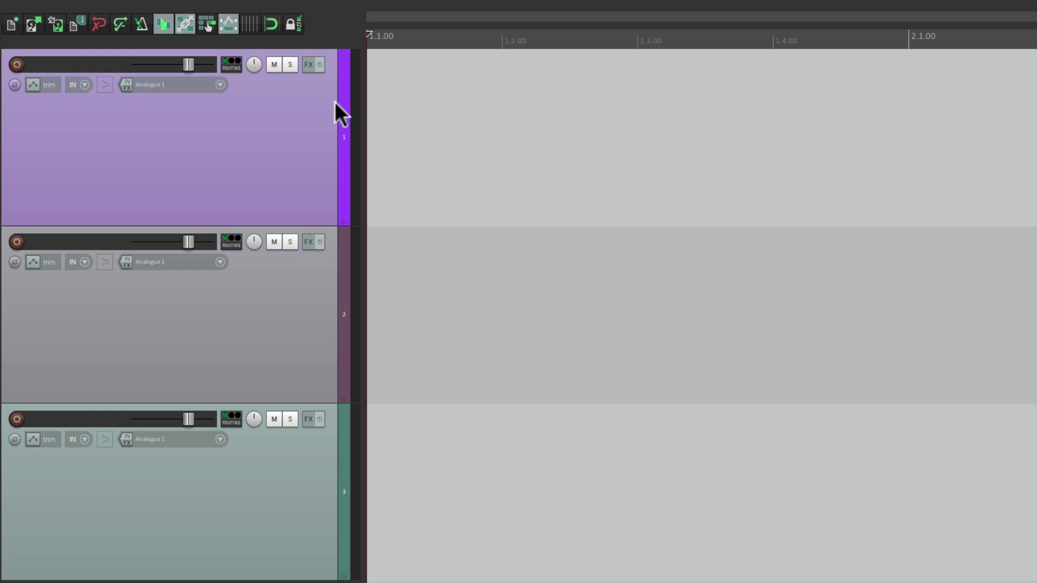
- Add the ReaGate plug-in to track 1 and close its FX window
{"action": "left_click", "coordinate": [309, 64]}
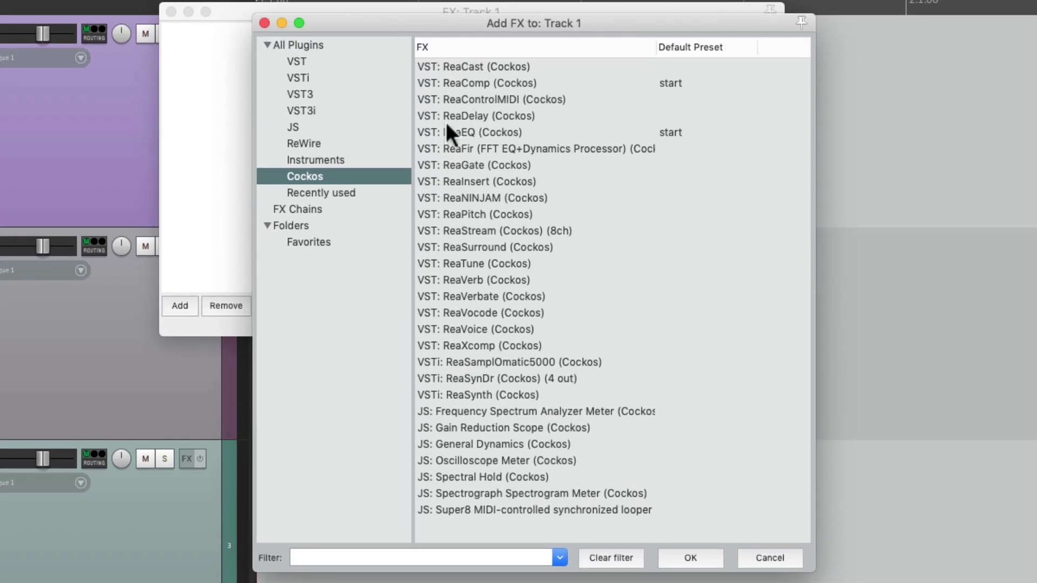
{"action": "left_click", "coordinate": [567, 164]}
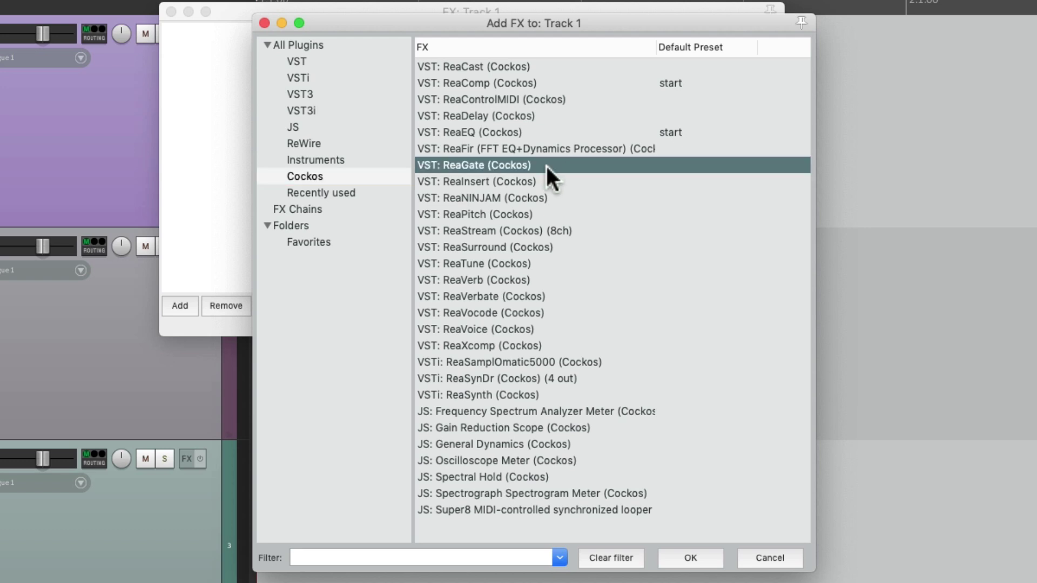
{"action": "double_click", "coordinate": [546, 165]}
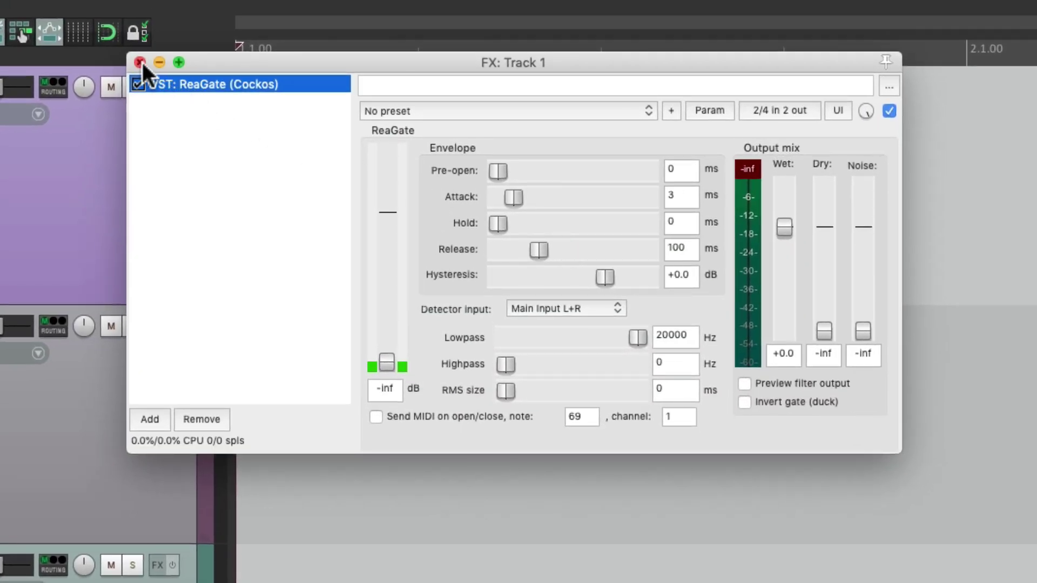
{"action": "left_click", "coordinate": [141, 63]}
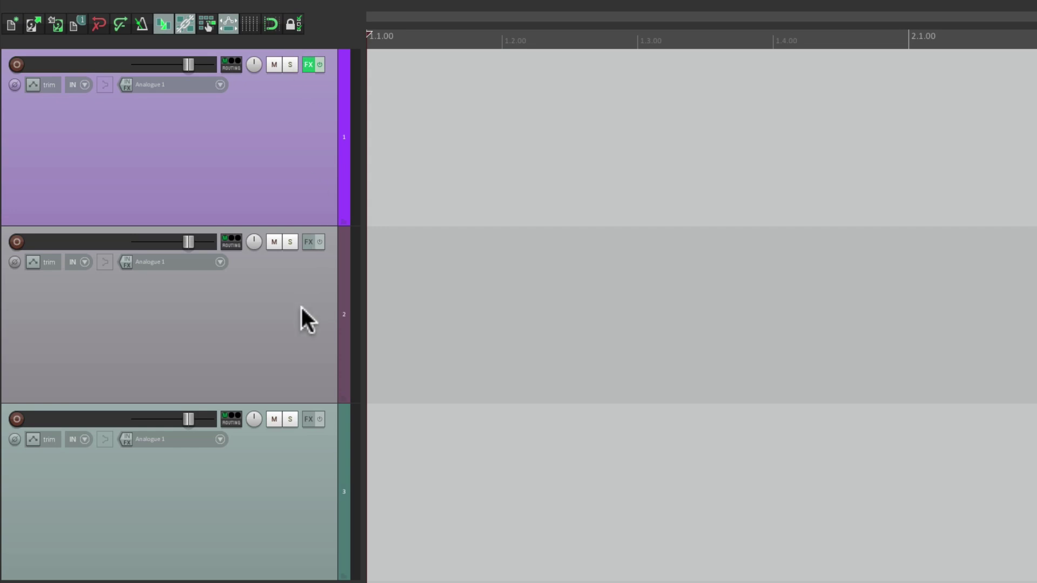
- Add the ReaComp plug-in to track 2 and close its FX window
{"action": "left_click", "coordinate": [307, 236]}
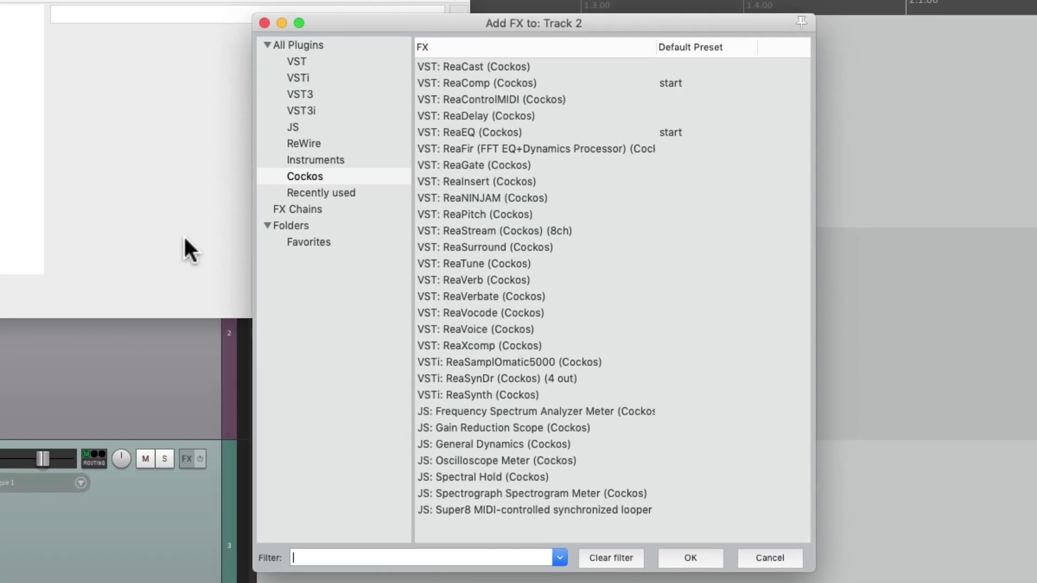
{"action": "left_click", "coordinate": [469, 83]}
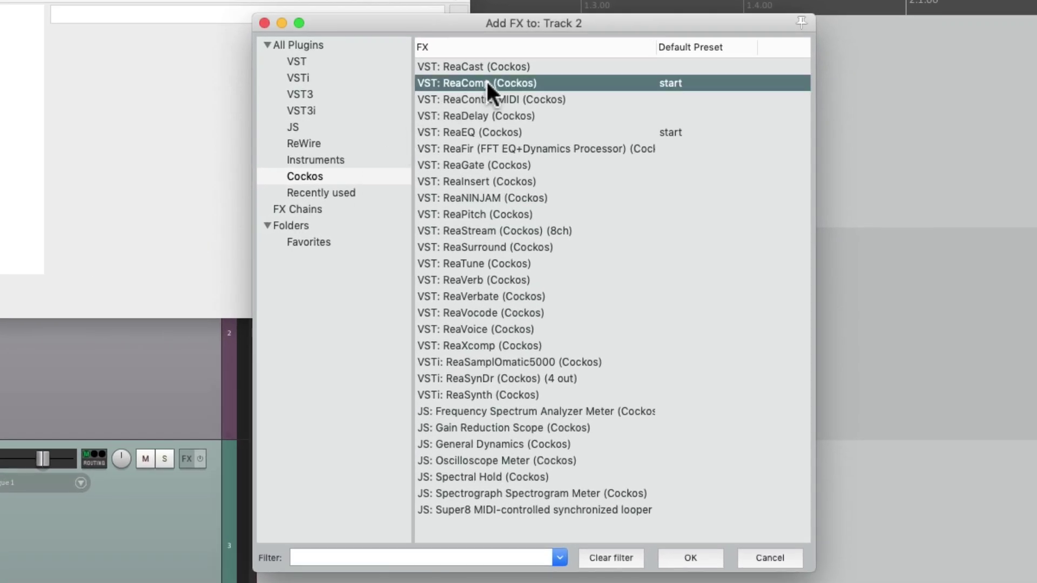
{"action": "double_click", "coordinate": [487, 82]}
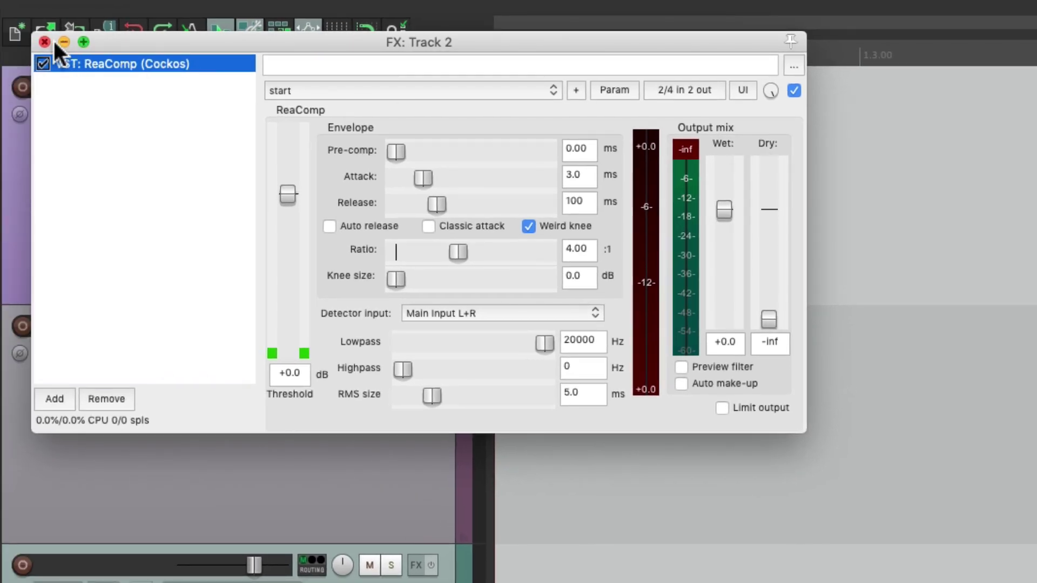
{"action": "left_click", "coordinate": [47, 42]}
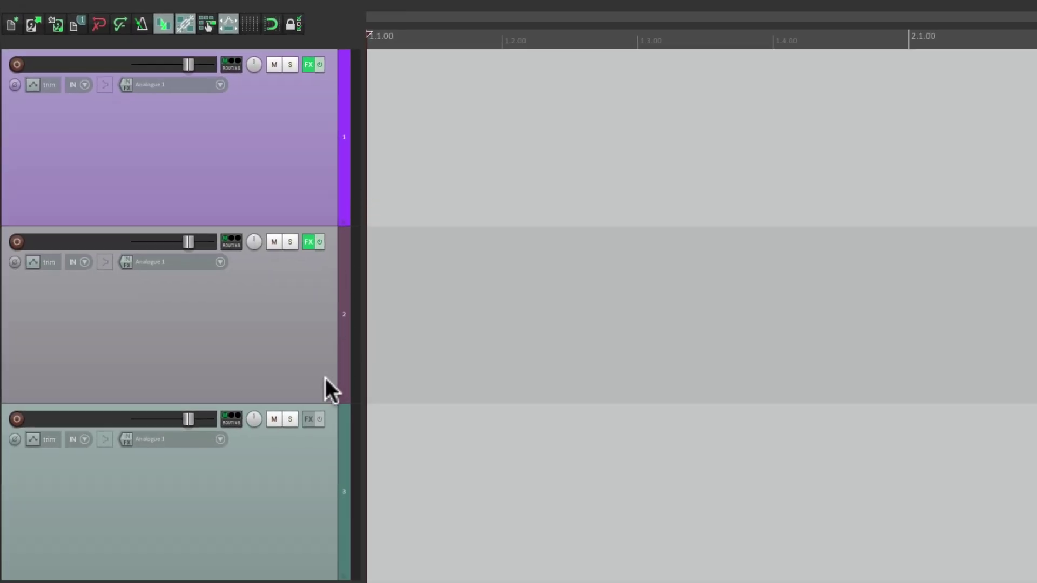
- Add the ReaEQ plug-in to track 3 and close its FX window
{"action": "left_click", "coordinate": [307, 420]}
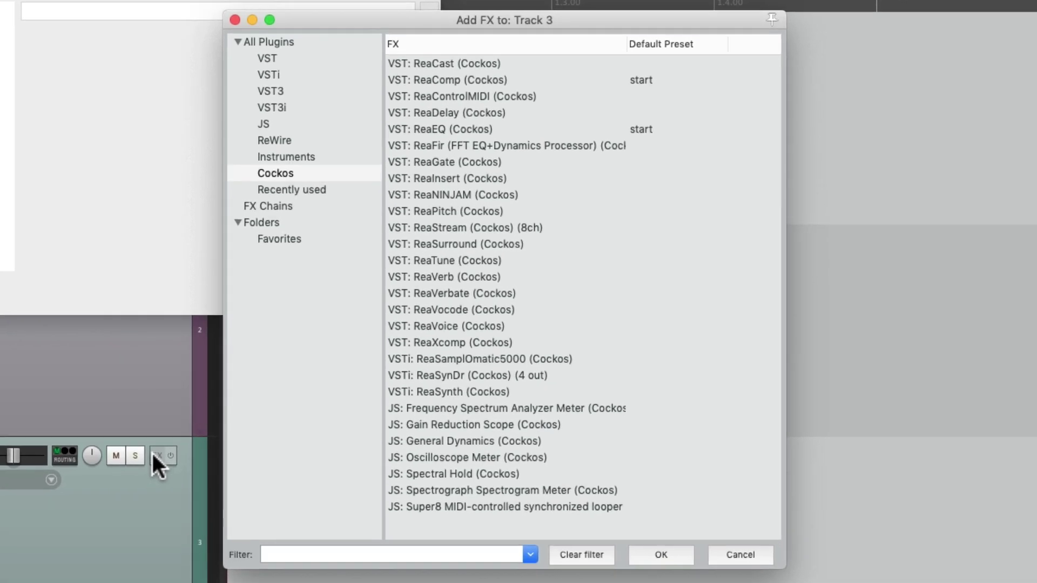
{"action": "left_click", "coordinate": [498, 127]}
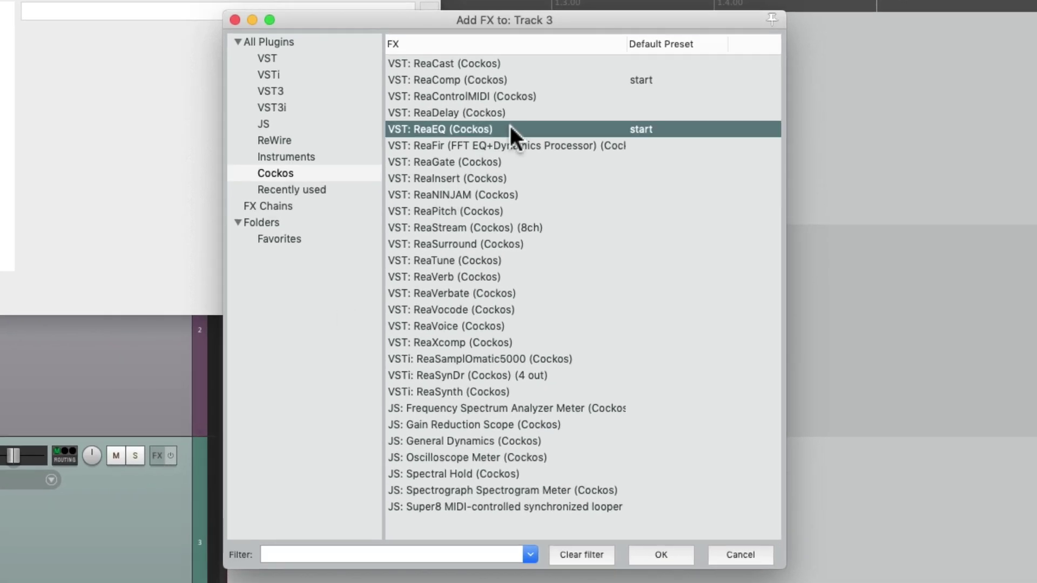
{"action": "double_click", "coordinate": [509, 127]}
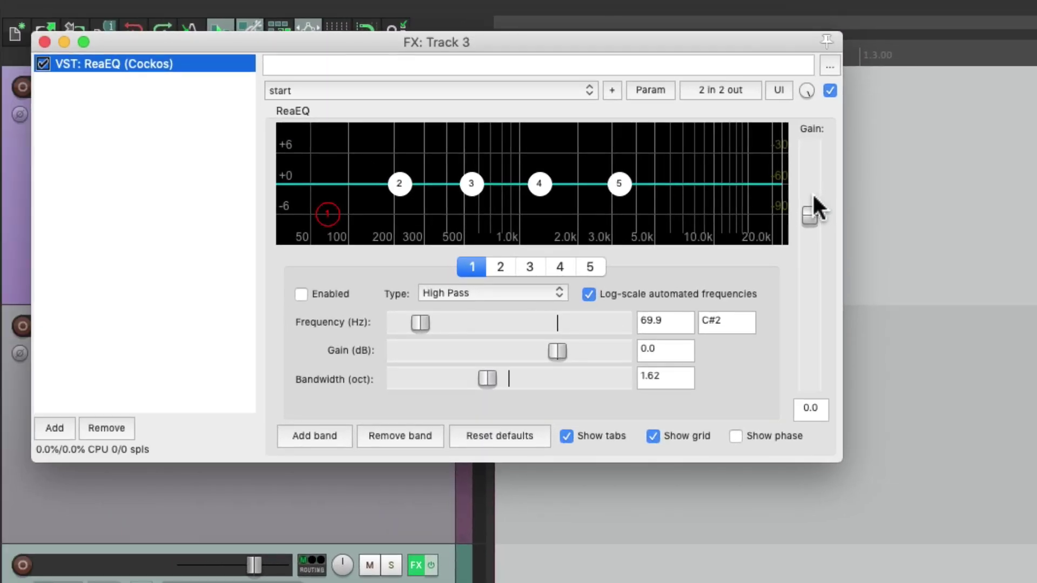
{"action": "left_click", "coordinate": [45, 42]}
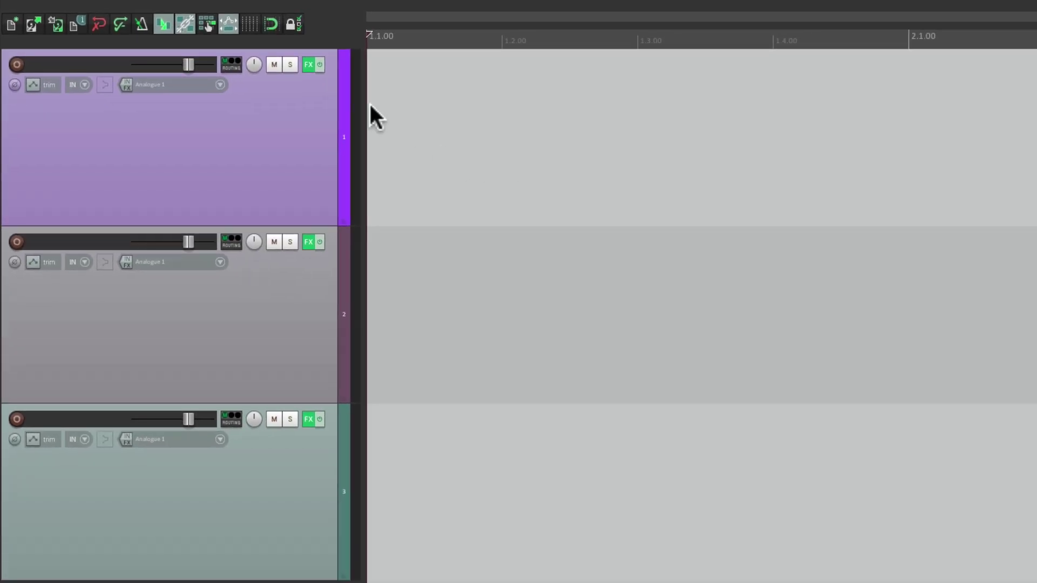
- Open the FX chain windows of tracks 1, 2 and 3 together, moving each one clear of the track controls
{"action": "left_click", "coordinate": [309, 65]}
{"action": "left_click_drag", "start_coordinate": [360, 41], "coordinate": [443, 63]}
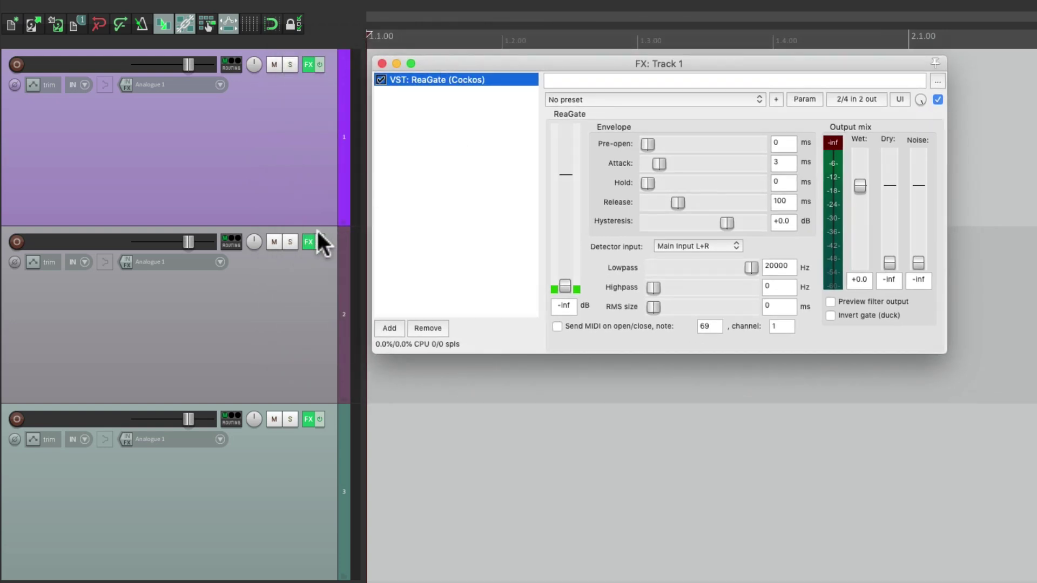
{"action": "left_click", "coordinate": [309, 242]}
{"action": "left_click_drag", "start_coordinate": [255, 37], "coordinate": [620, 135]}
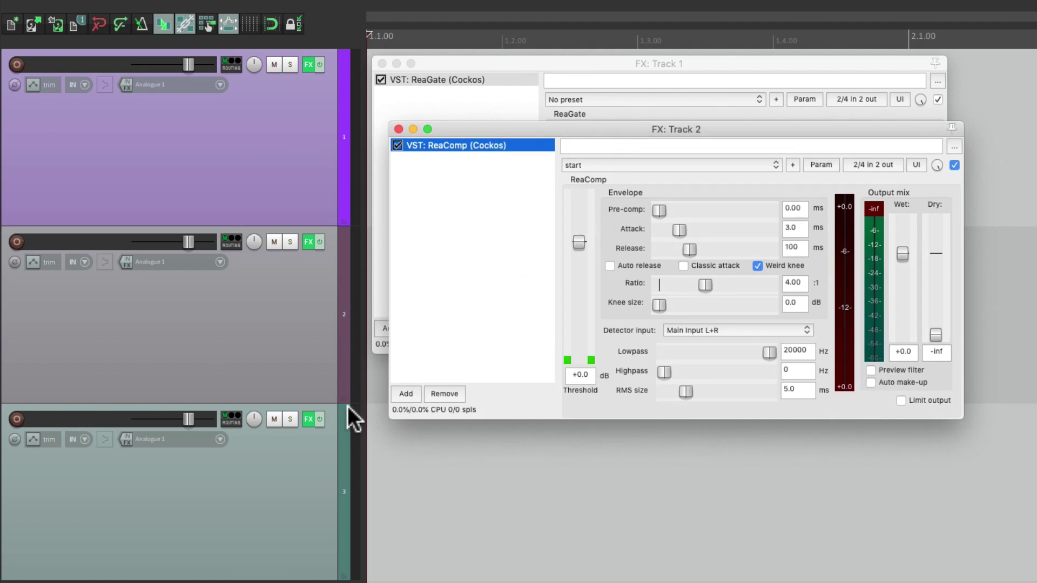
{"action": "left_click", "coordinate": [309, 421]}
{"action": "left_click_drag", "start_coordinate": [319, 33], "coordinate": [469, 226]}
- Stagger the track 2 and track 1 FX windows over the track 3 window, and close all three at once
{"action": "left_click_drag", "start_coordinate": [661, 117], "coordinate": [587, 155]}
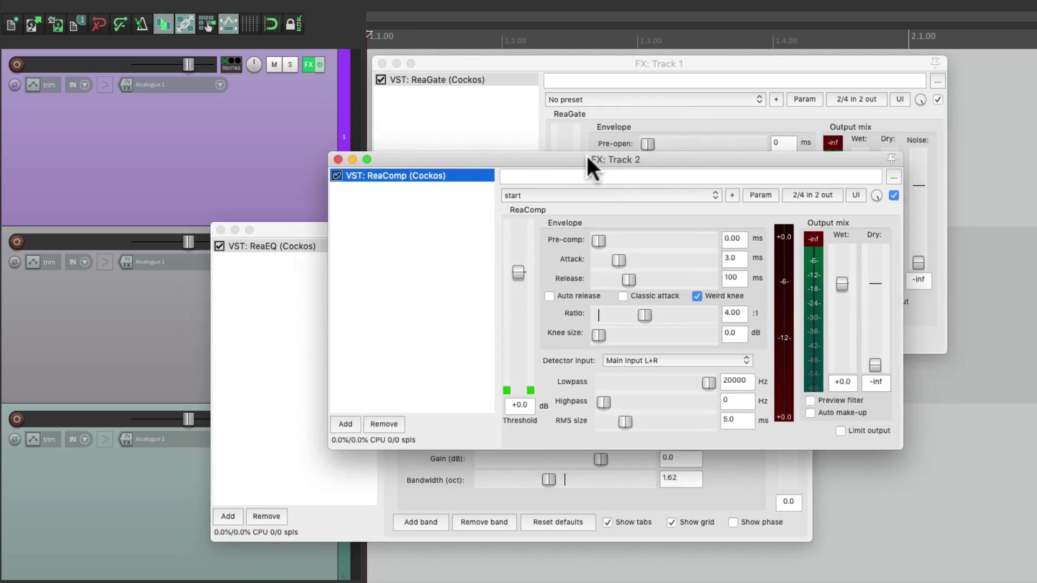
{"action": "mouse_move", "coordinate": [655, 71]}
{"action": "left_mouse_down"}
{"action": "mouse_move", "coordinate": [629, 103]}
{"action": "mouse_move", "coordinate": [655, 70]}
{"action": "left_mouse_up"}
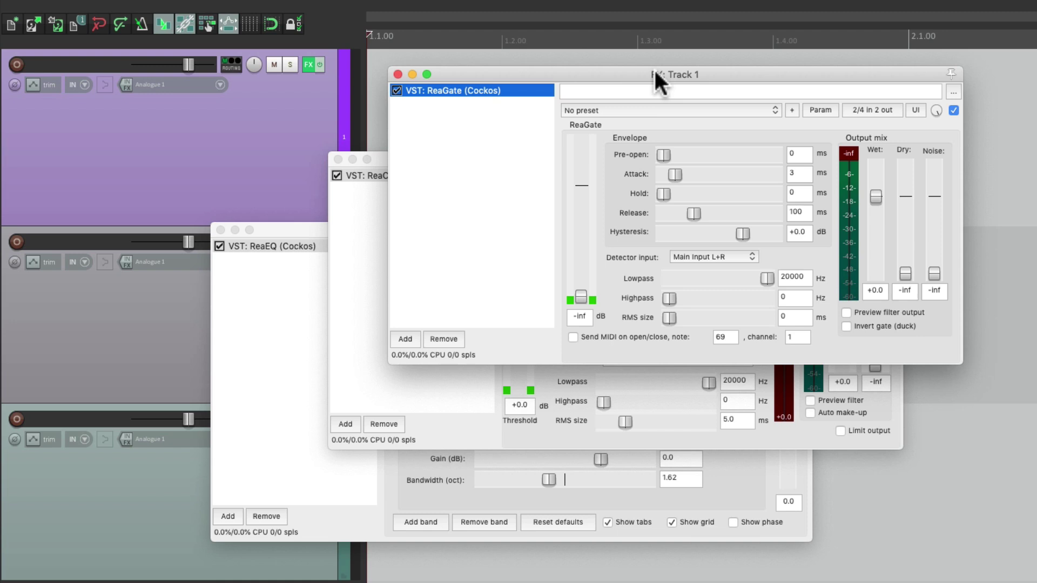
{"action": "left_click", "coordinate": [397, 74], "text": "alt"}
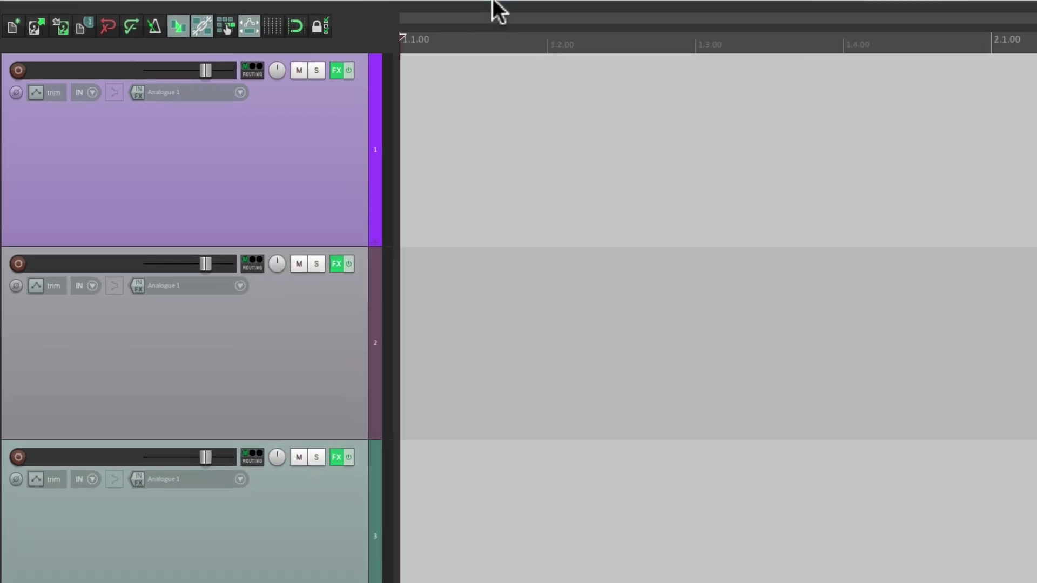
- Enable "Only allow one FX chain window open at a time" in the Plug-ins preferences and save the change
{"action": "left_click", "coordinate": [363, 8]}
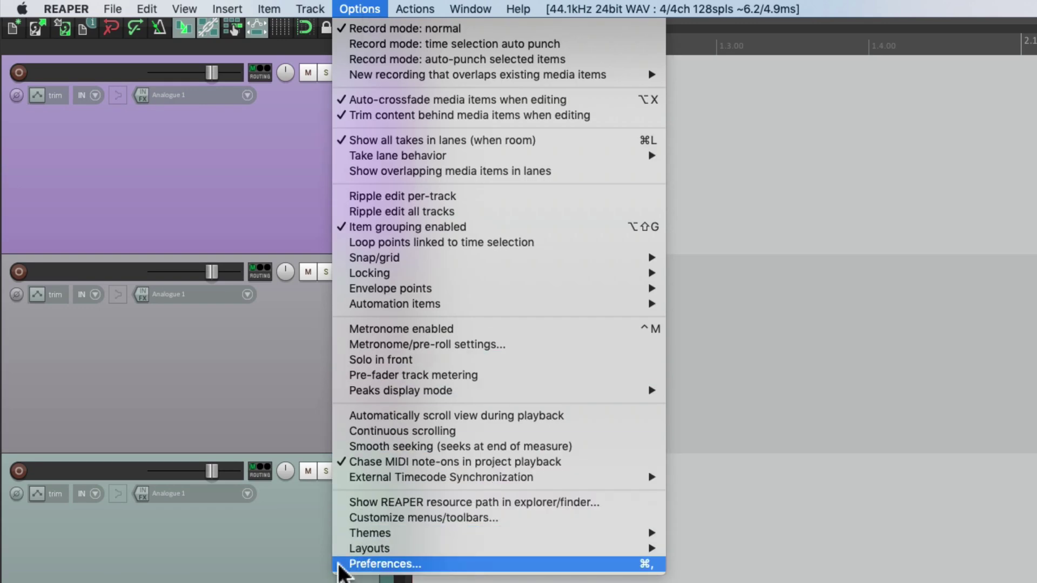
{"action": "left_click", "coordinate": [342, 564]}
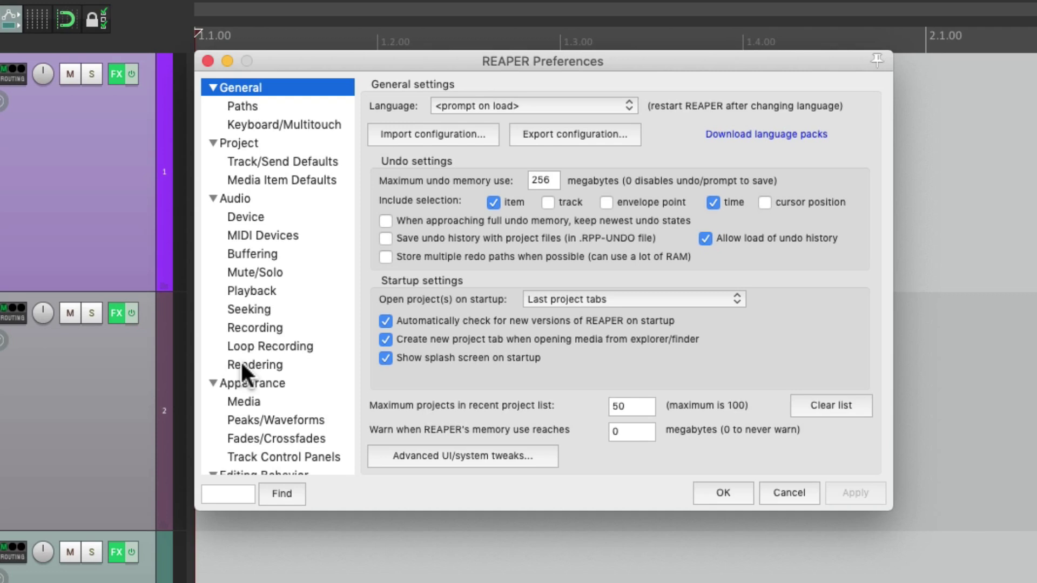
{"action": "scroll", "coordinate": [240, 360], "scroll_direction": "down", "scroll_amount": 5}
{"action": "scroll", "coordinate": [241, 359], "scroll_direction": "down", "scroll_amount": 3}
{"action": "left_click", "coordinate": [290, 334]}
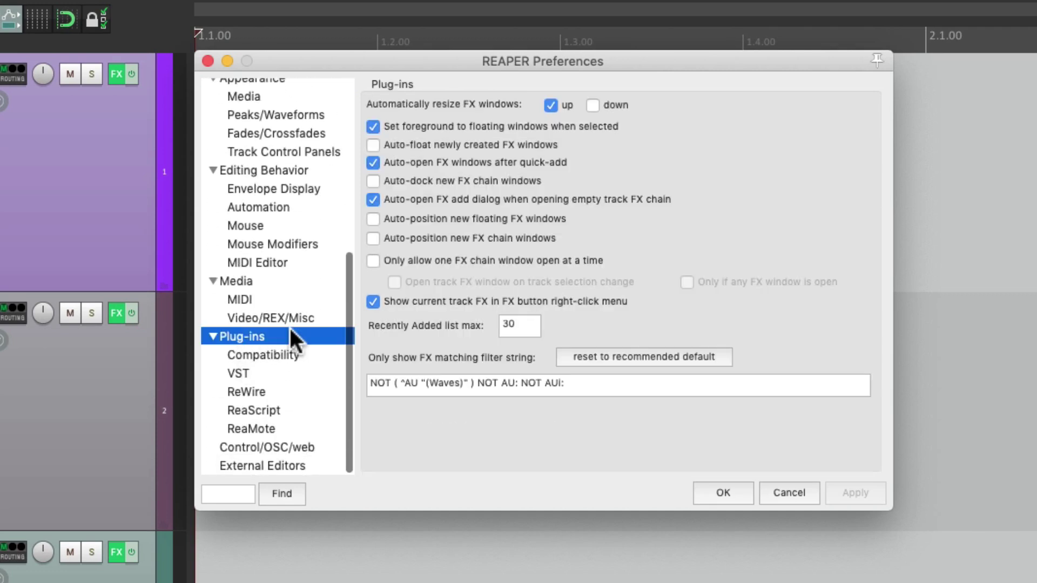
{"action": "left_click", "coordinate": [372, 261]}
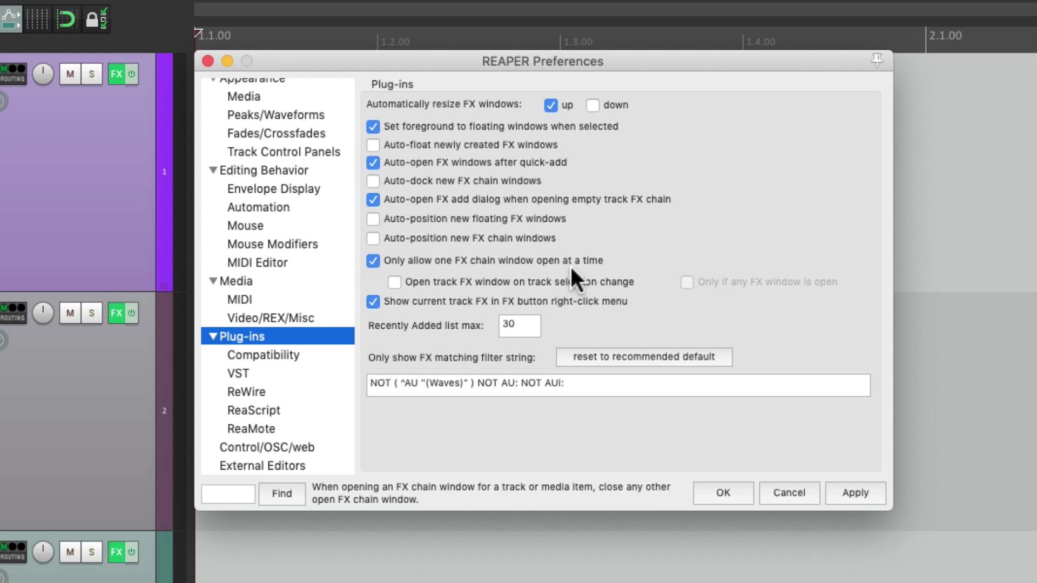
{"action": "left_click", "coordinate": [702, 491]}
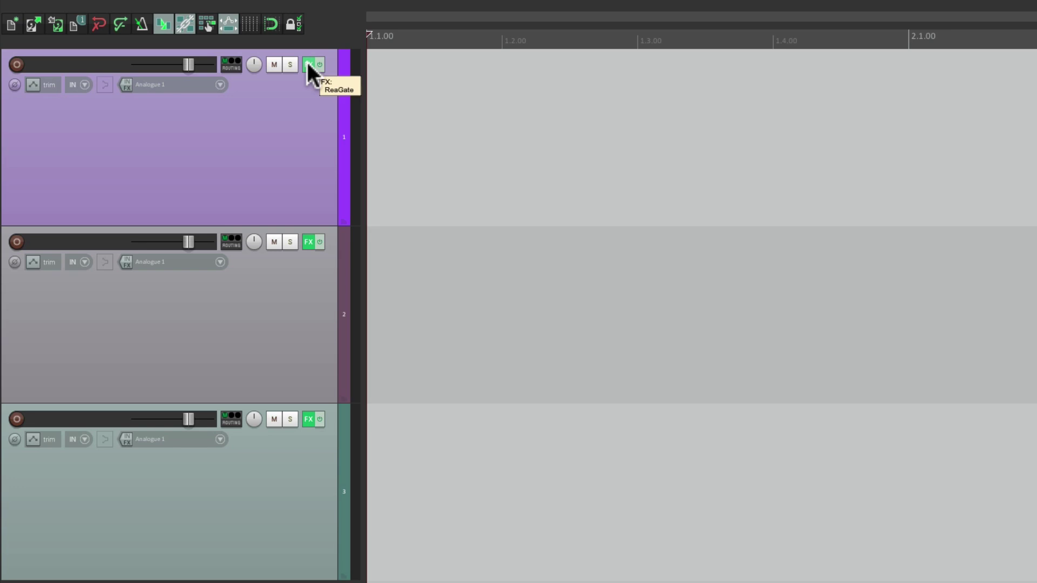
- Open the FX chains of tracks 1, 2 and 3 one after another, repositioning the FX window beside the tracks
{"action": "left_click", "coordinate": [308, 64]}
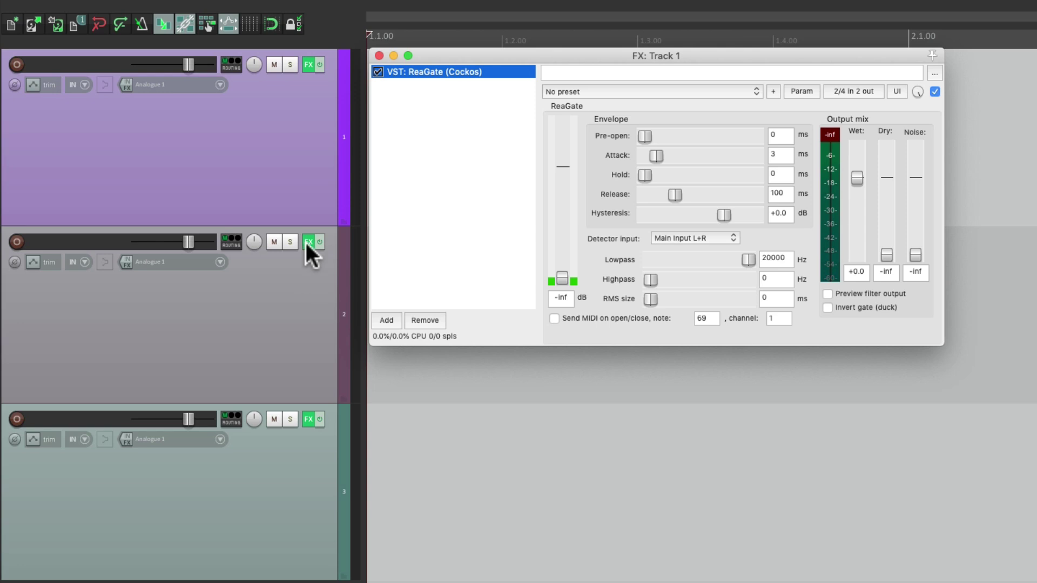
{"action": "left_click", "coordinate": [307, 242]}
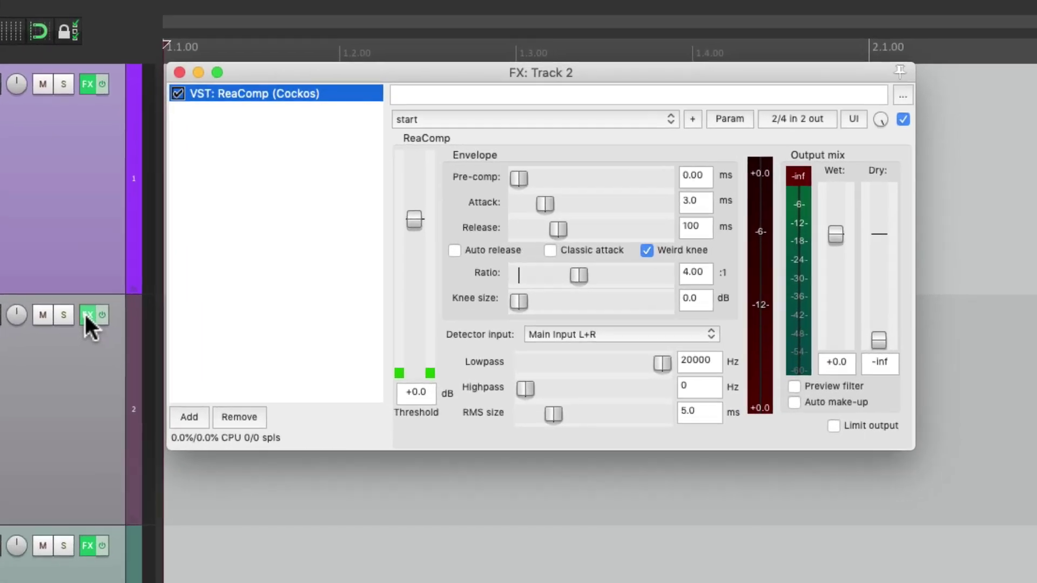
{"action": "mouse_move", "coordinate": [305, 82]}
{"action": "left_mouse_down"}
{"action": "mouse_move", "coordinate": [317, 125]}
{"action": "mouse_move", "coordinate": [335, 144]}
{"action": "mouse_move", "coordinate": [298, 82]}
{"action": "left_mouse_up"}
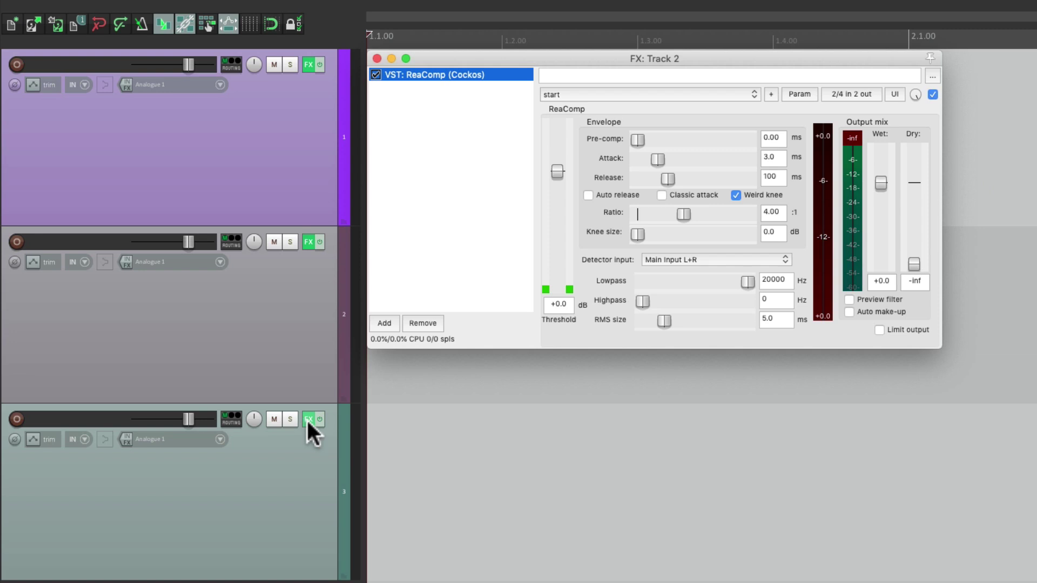
{"action": "left_click", "coordinate": [308, 420]}
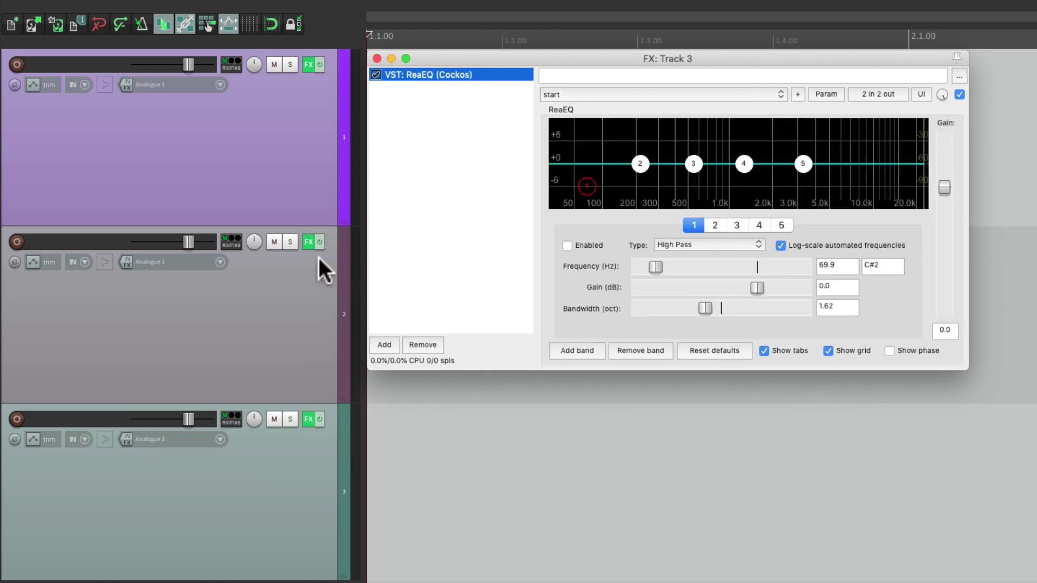
- Switch the FX window back through the chains of tracks 2, 1 and 2, and close it
{"action": "left_click", "coordinate": [309, 241]}
{"action": "left_click", "coordinate": [308, 65]}
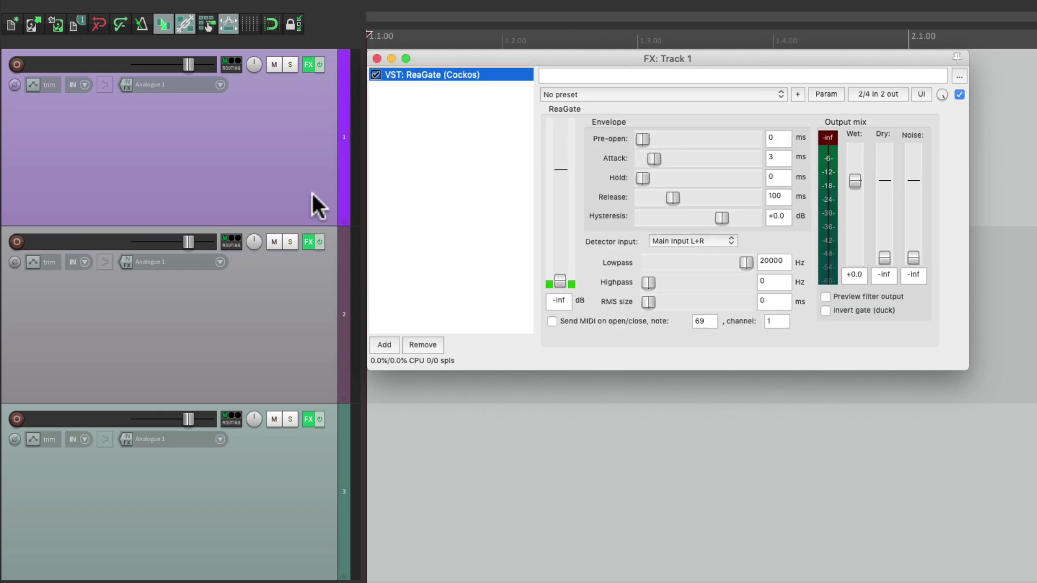
{"action": "left_click", "coordinate": [307, 246]}
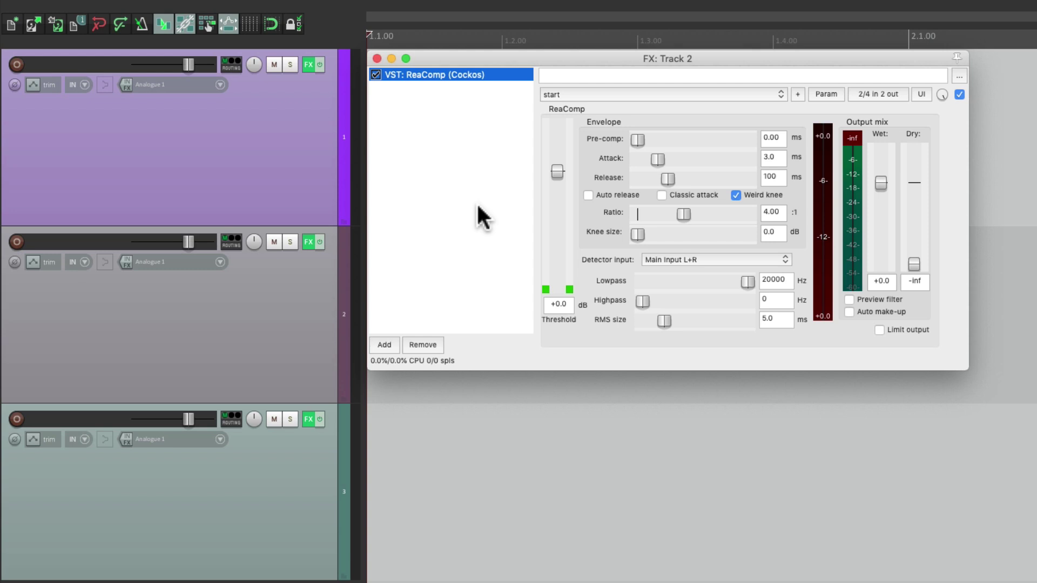
{"action": "left_click", "coordinate": [377, 59]}
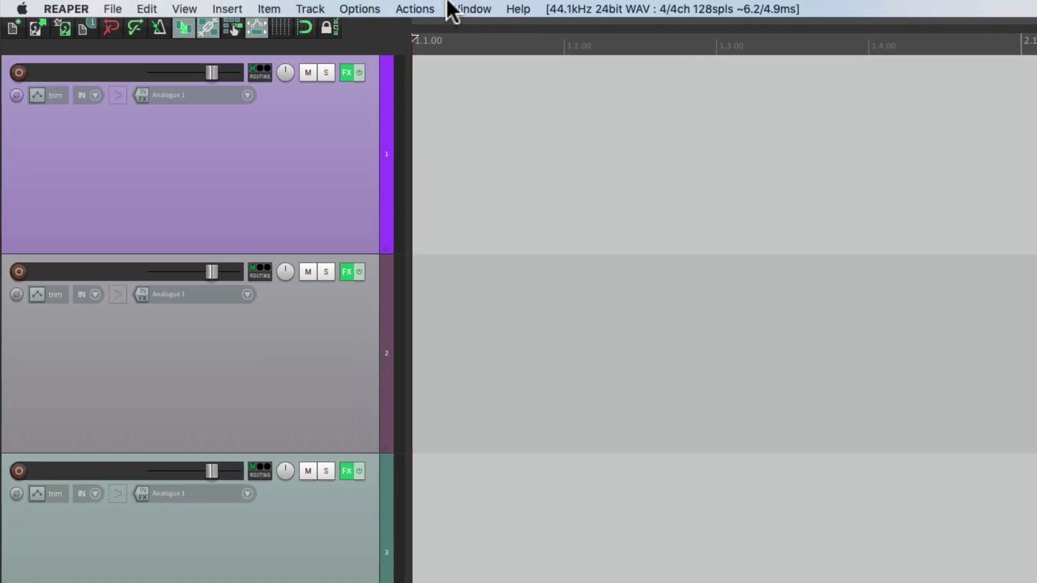
- Filter the action list for "open fx" and look over the open/close UI actions for FX #1 to #8 on the last touched track
{"action": "left_click", "coordinate": [382, 6]}
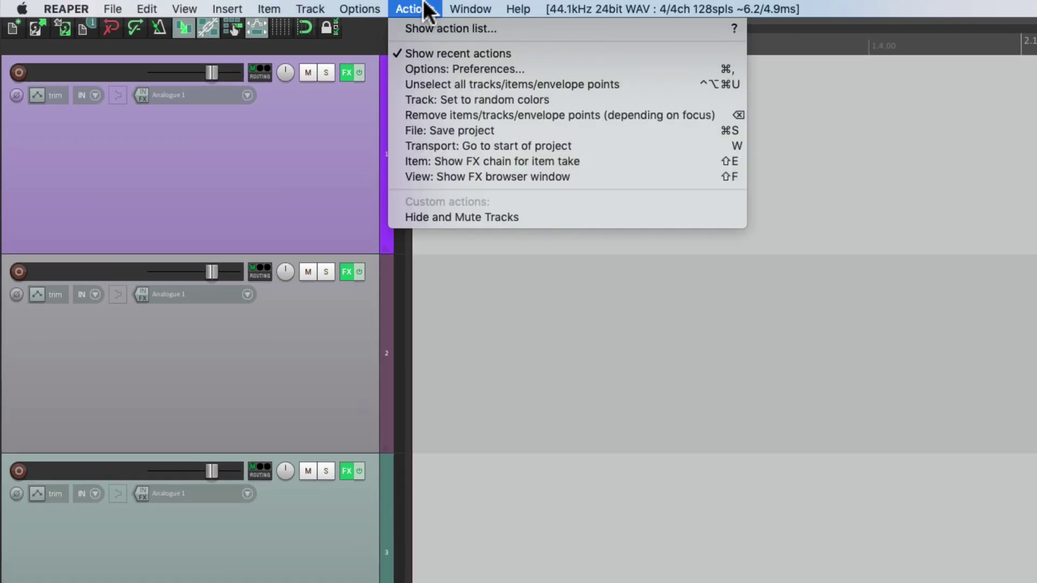
{"action": "left_click", "coordinate": [399, 28]}
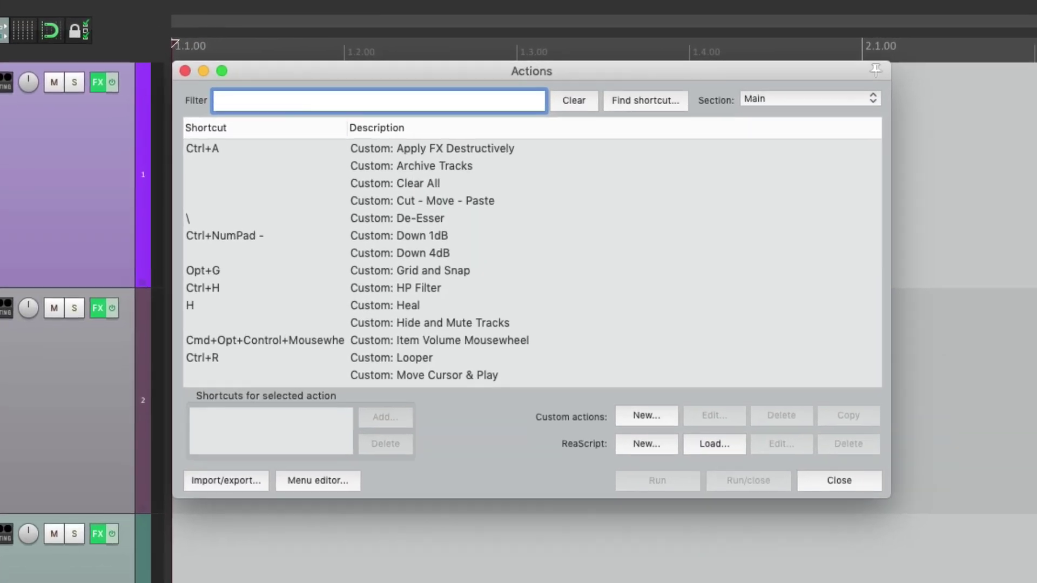
{"action": "type", "text": "open fx"}
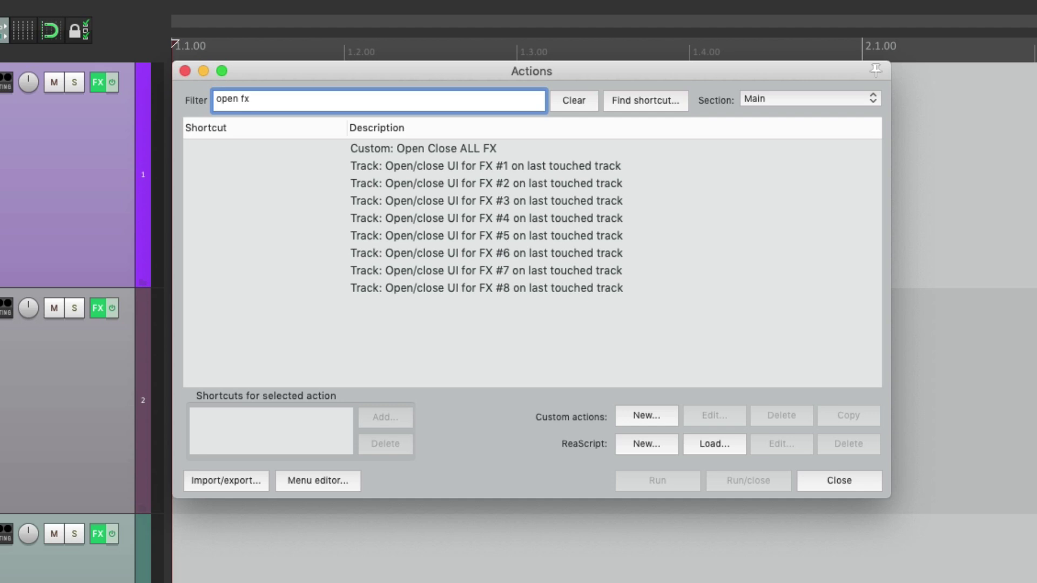
{"action": "left_click", "coordinate": [372, 161]}
{"action": "left_click", "coordinate": [387, 232]}
{"action": "left_click", "coordinate": [389, 289]}
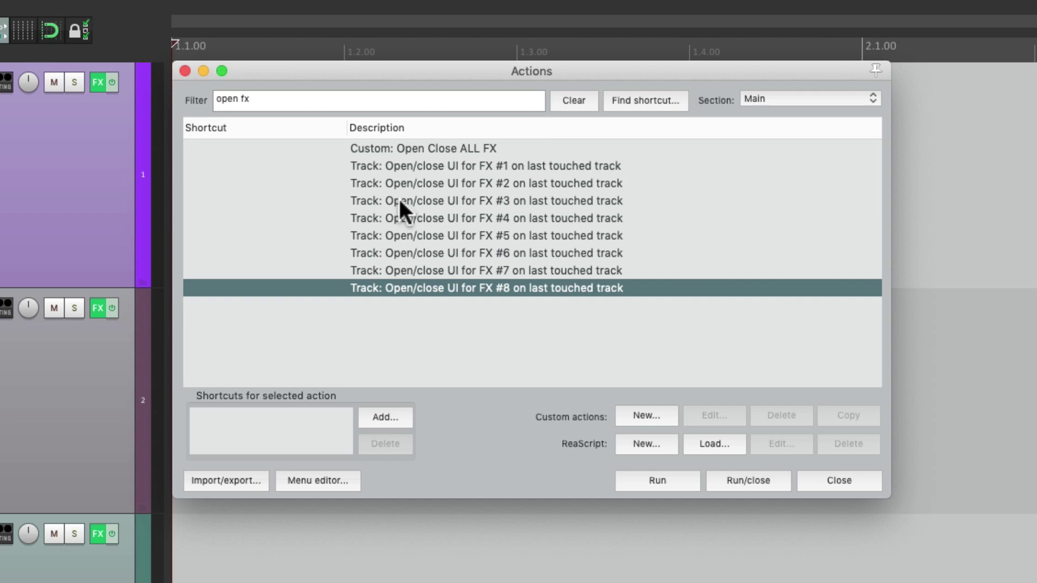
- Review which actions make up the custom action "Open Close ALL FX", and close its editor
{"action": "left_click", "coordinate": [403, 147]}
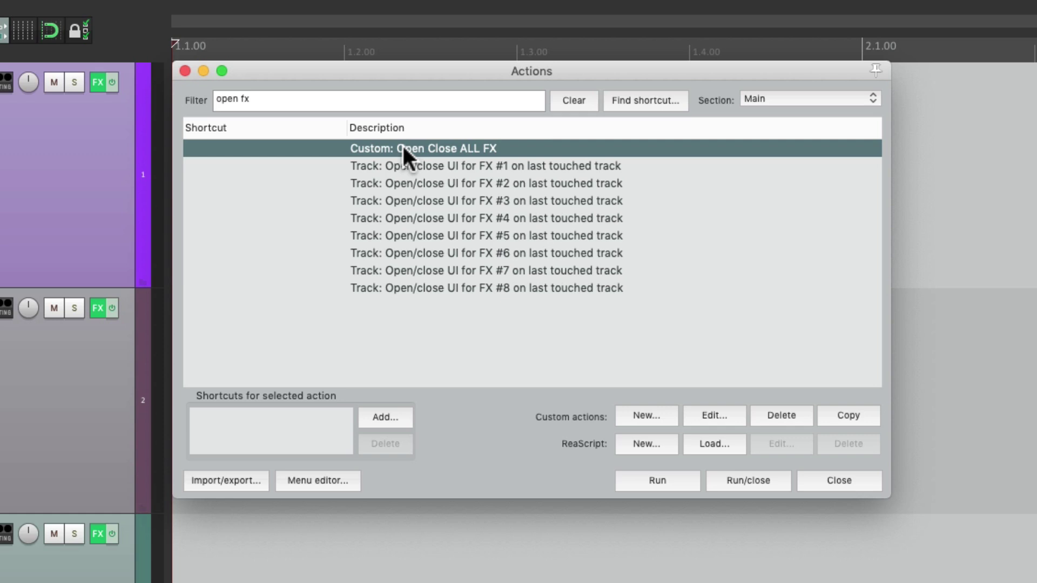
{"action": "left_click", "coordinate": [708, 416]}
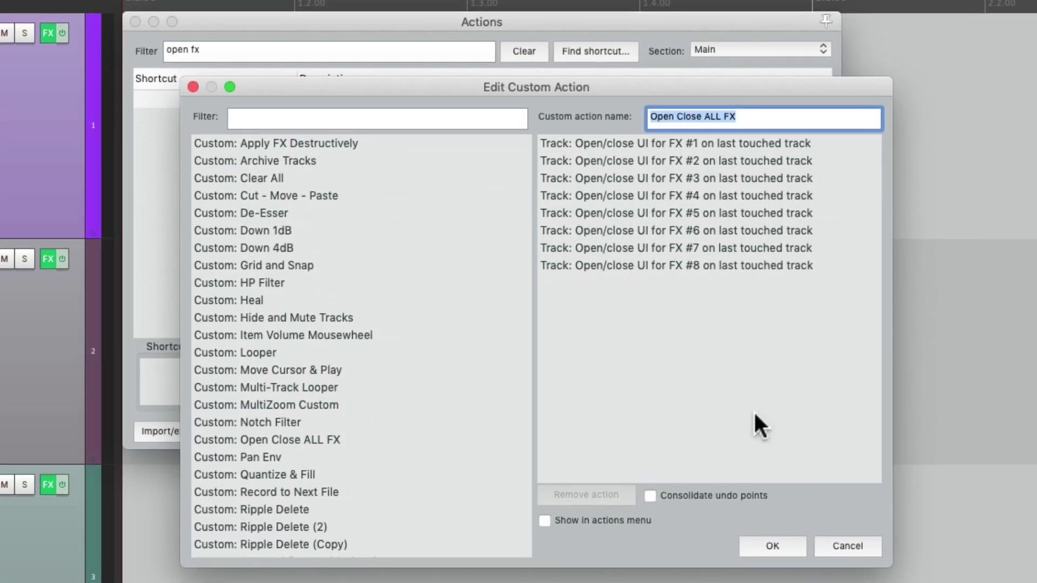
{"action": "left_click", "coordinate": [767, 548]}
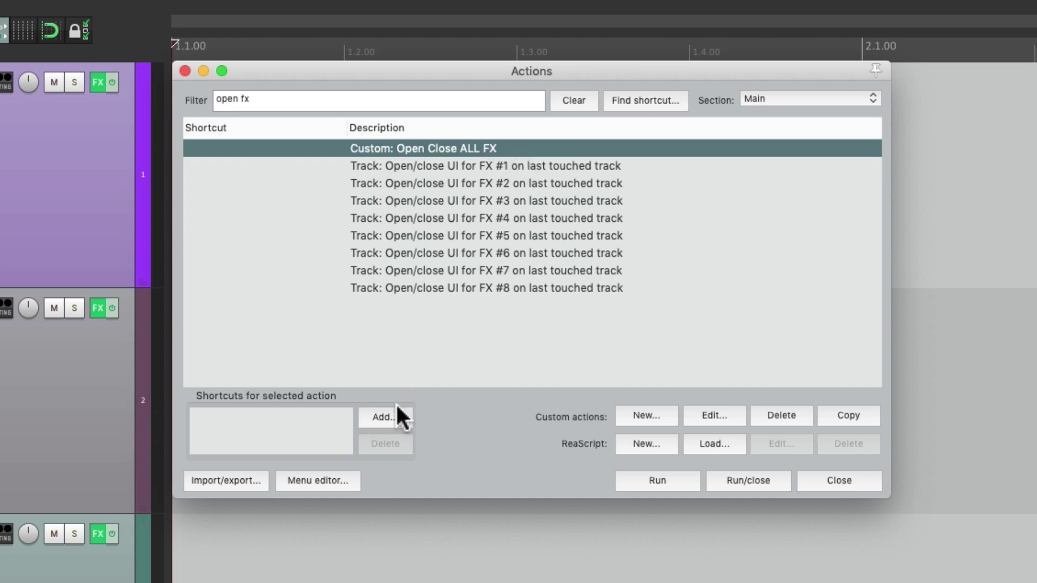
- Assign the shortcut Ctrl+F to the custom action "Open Close ALL FX" and close the action list
{"action": "left_click", "coordinate": [383, 415]}
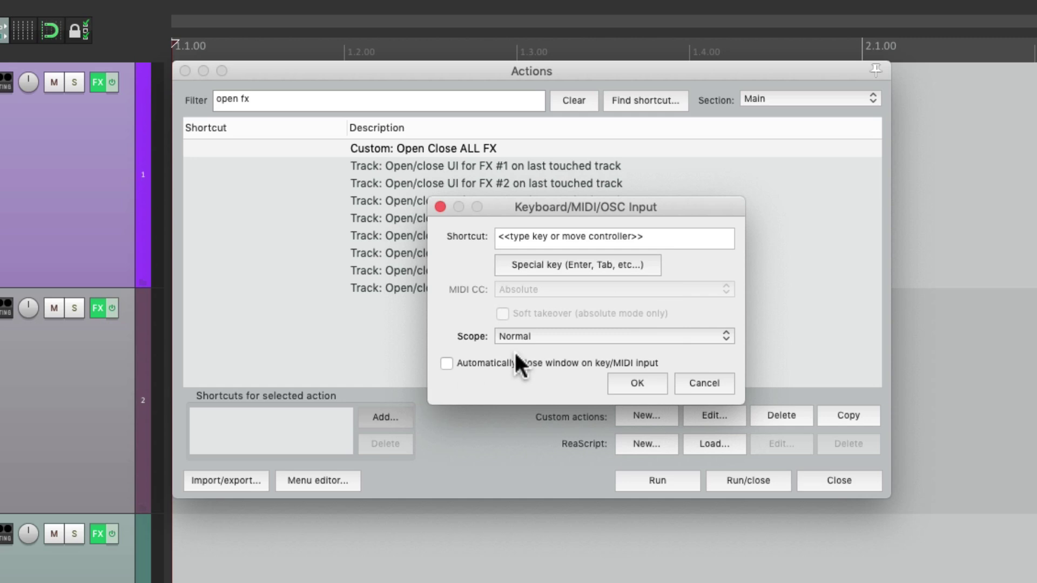
{"action": "key", "text": "ctrl+f"}
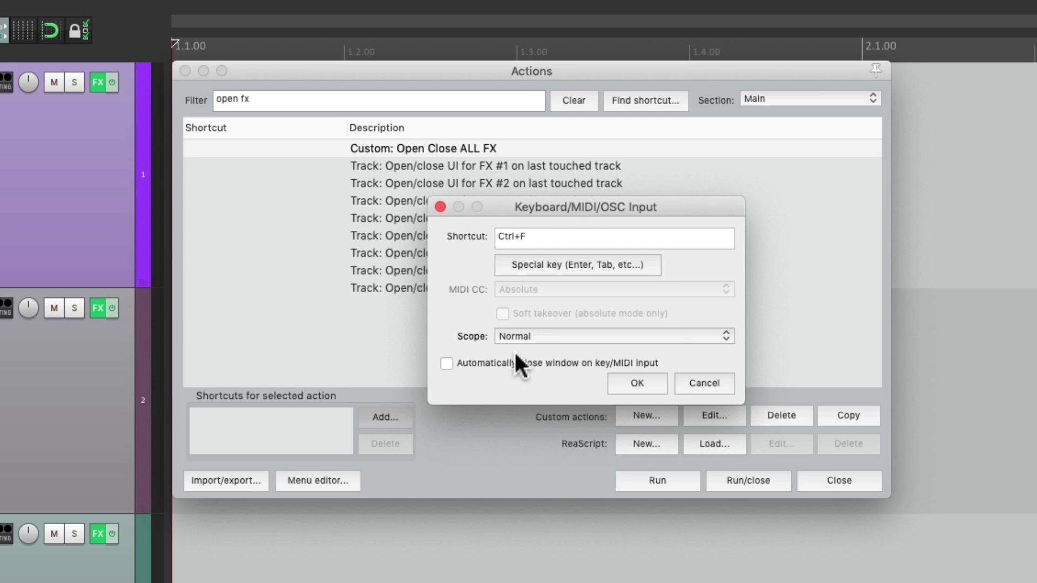
{"action": "key", "text": "Return"}
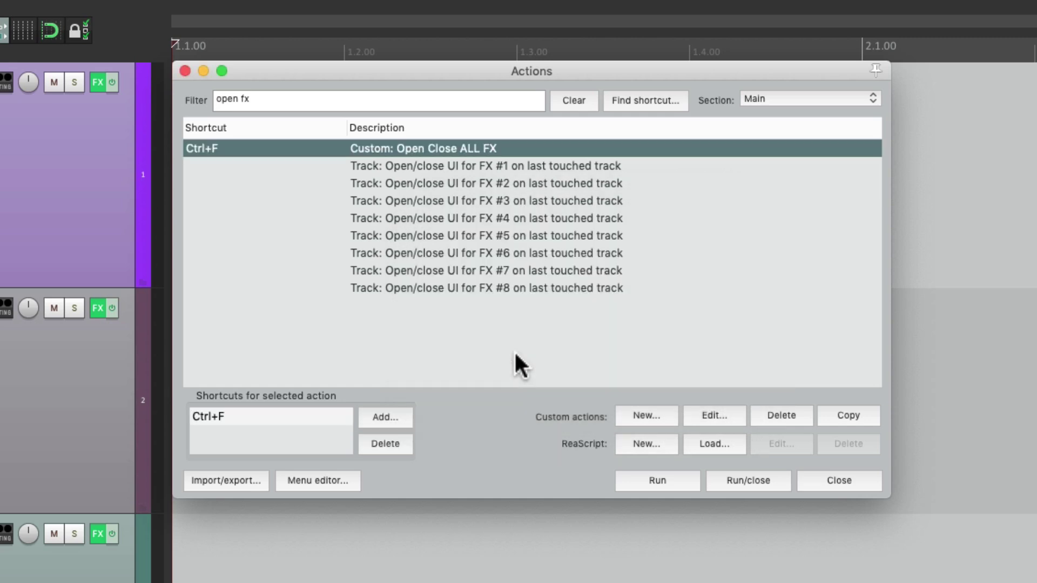
{"action": "left_click", "coordinate": [184, 70]}
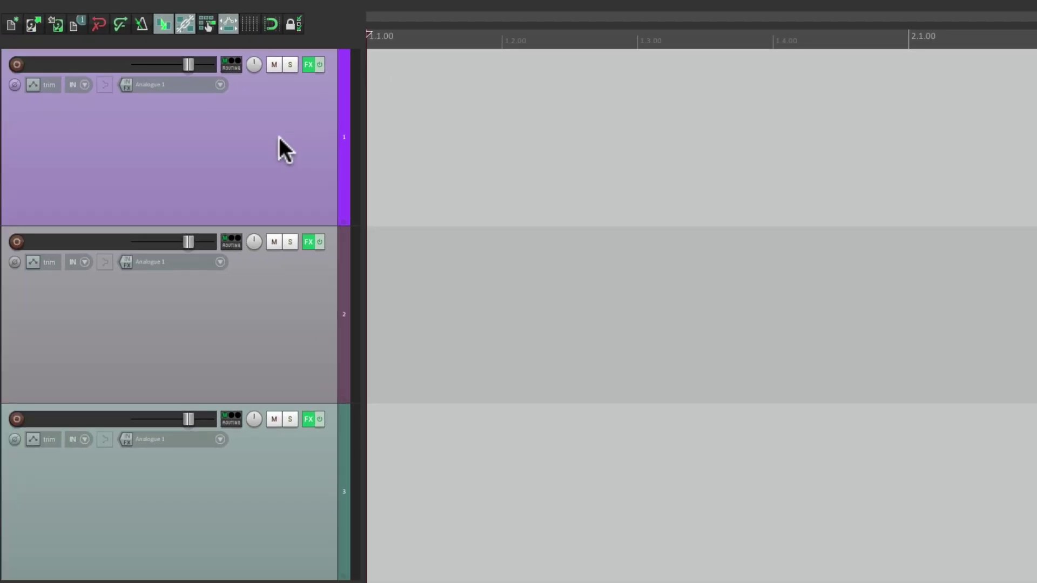
- Select track 1 and open its effects with the "Open Close ALL FX" custom action
{"action": "left_click", "coordinate": [280, 137]}
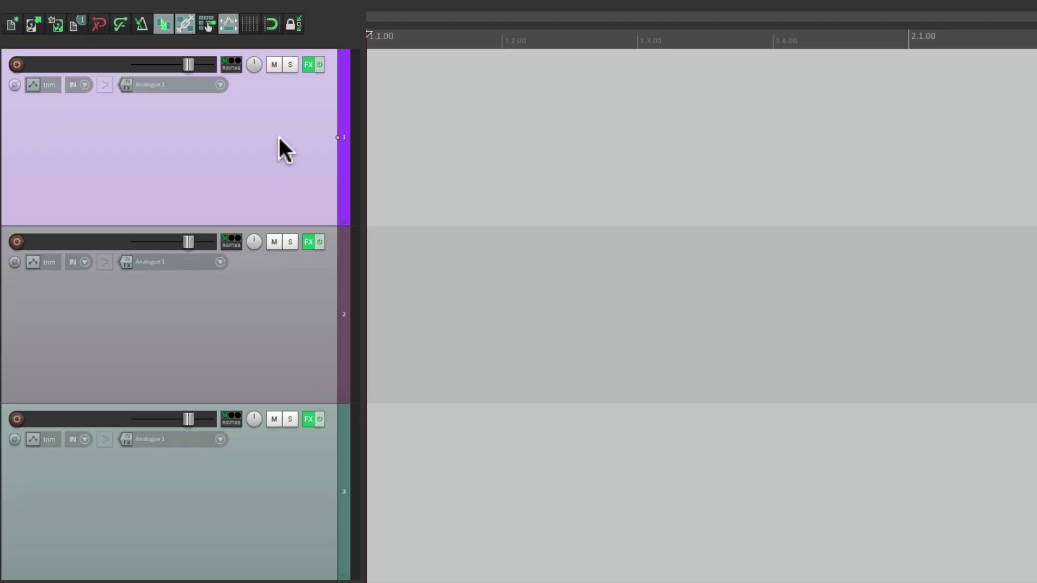
{"action": "key", "text": "ctrl+f"}
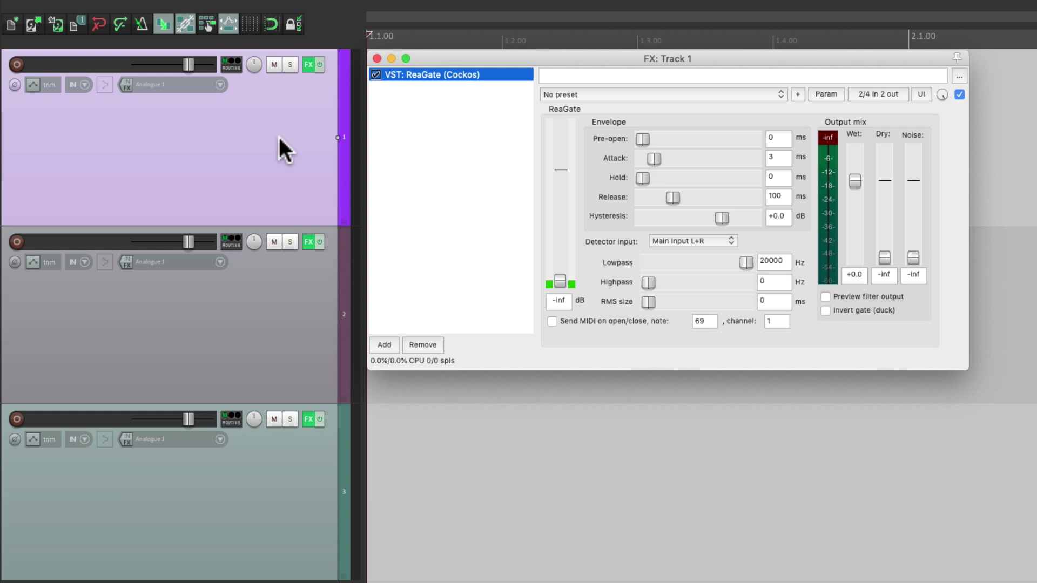
- Disable "Only allow one FX chain window open at a time" in the Plug-ins preferences, and open the FX windows of tracks 2 and 3 too
{"action": "key", "text": "ctrl+p"}
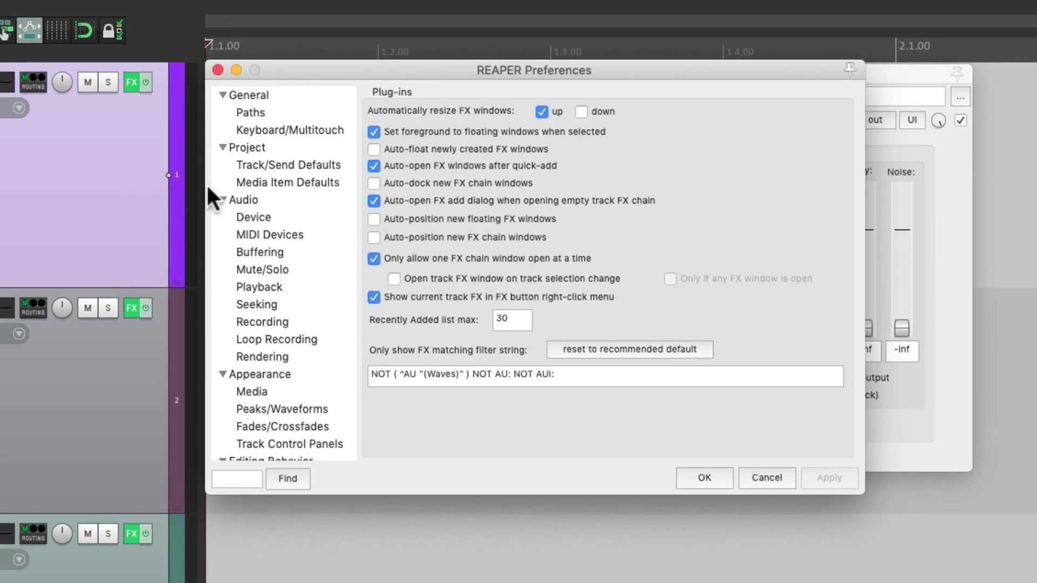
{"action": "left_click", "coordinate": [373, 259]}
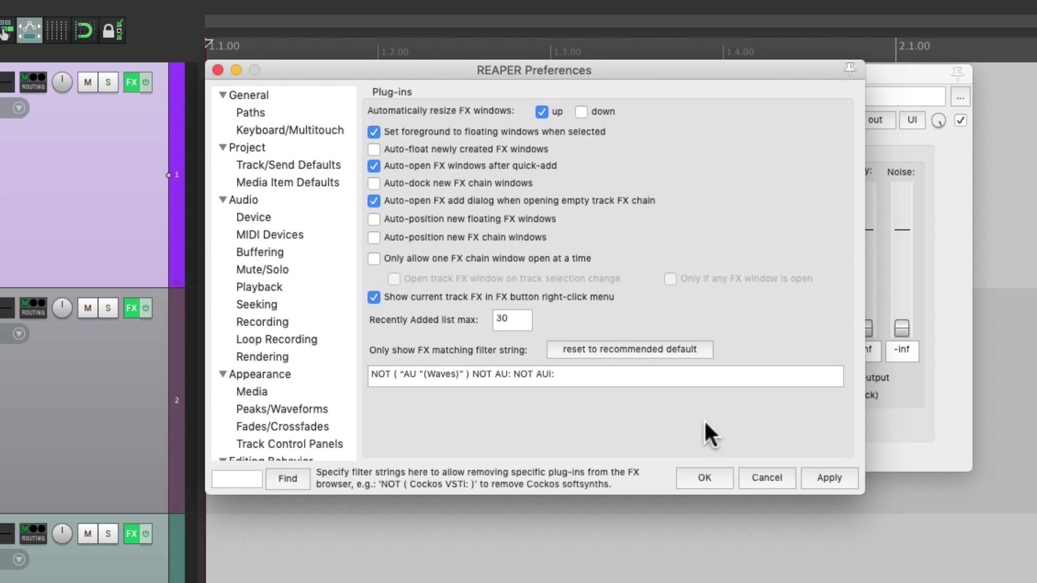
{"action": "left_click", "coordinate": [705, 478]}
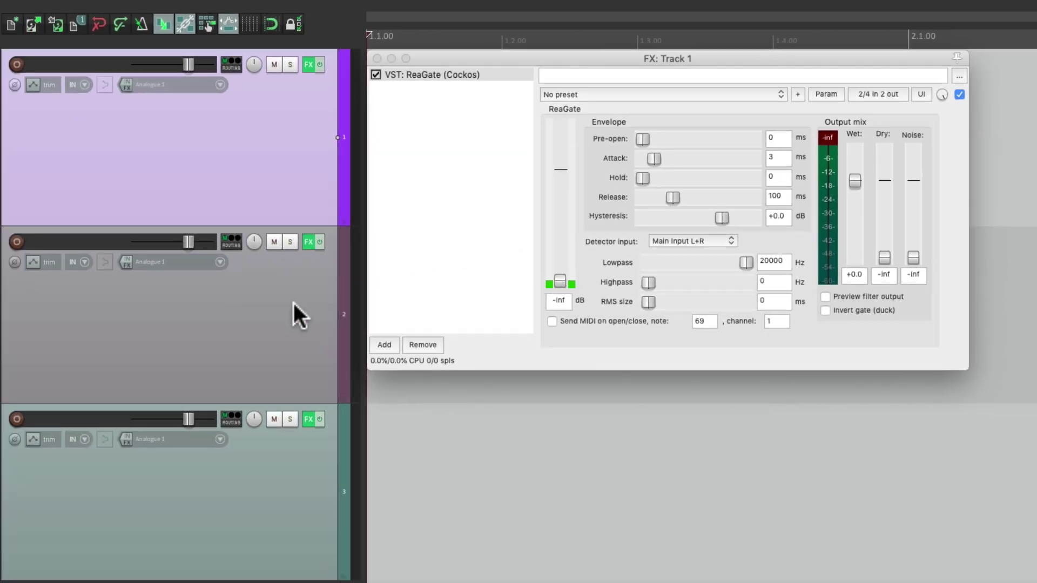
{"action": "double_click", "coordinate": [293, 303]}
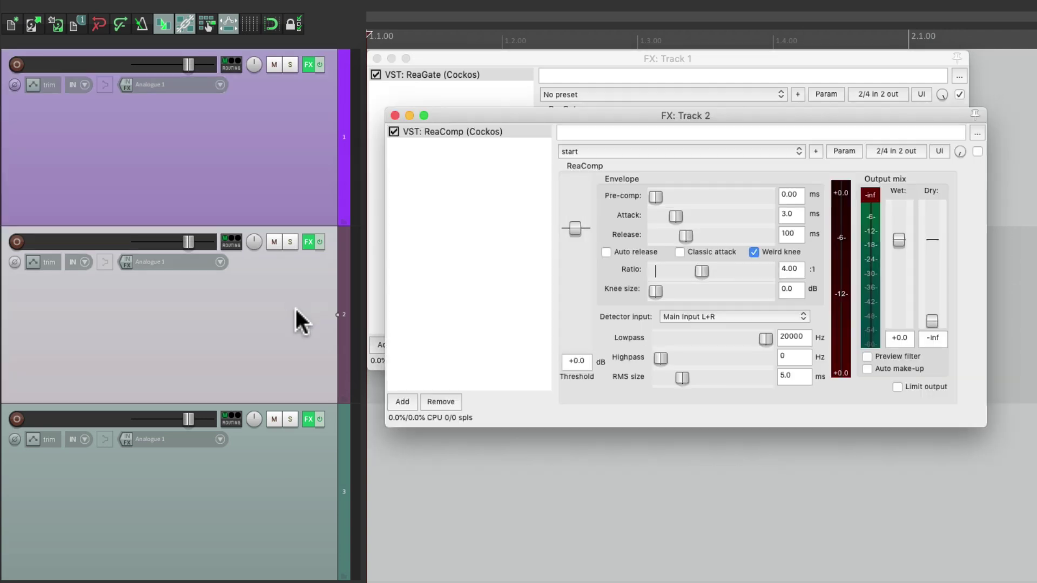
{"action": "double_click", "coordinate": [293, 488]}
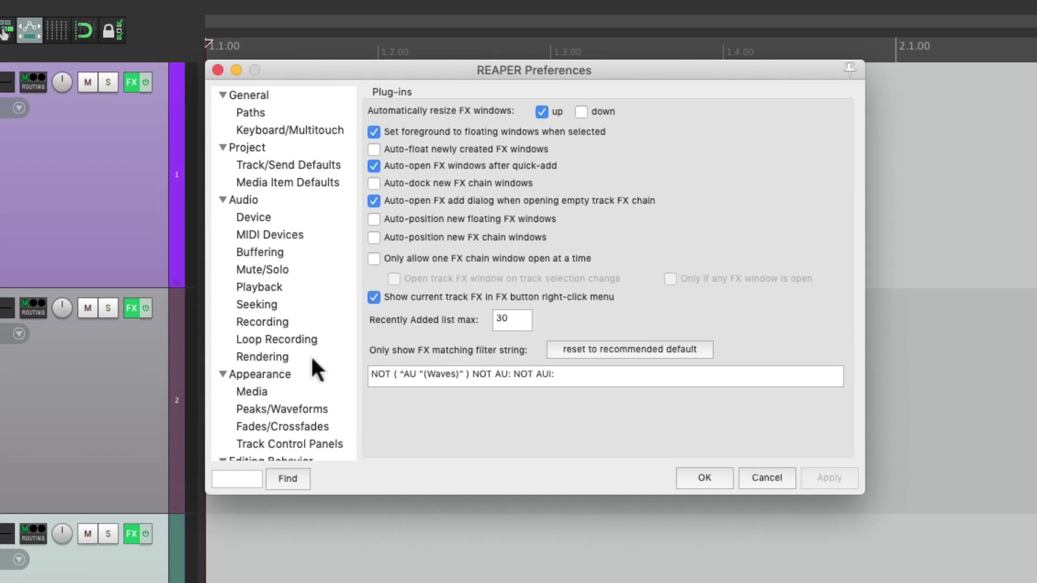
- Turn "Only allow one FX chain window open at a time" back on and save the preferences
{"action": "left_click", "coordinate": [373, 257]}
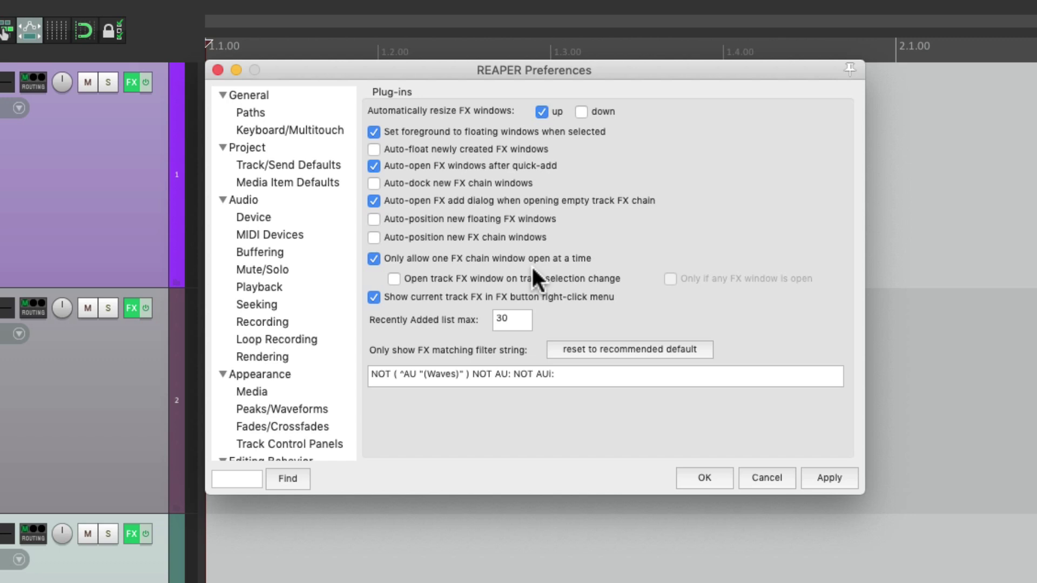
{"action": "key", "text": "Return"}
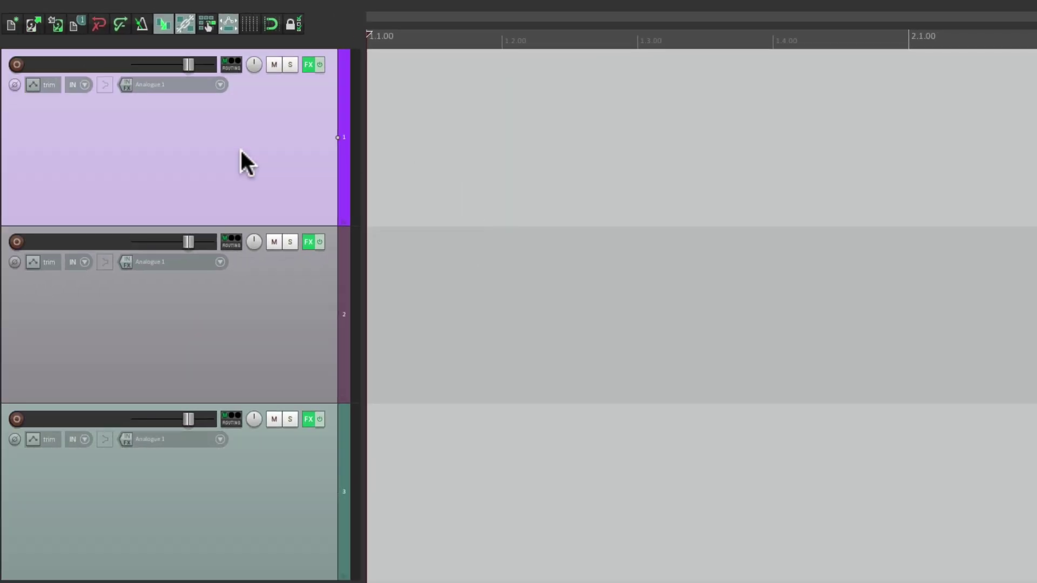
- Open the FX chains of tracks 1, 2, 3, 2 and 1 in turn, selecting each track first
{"action": "key", "text": "f"}
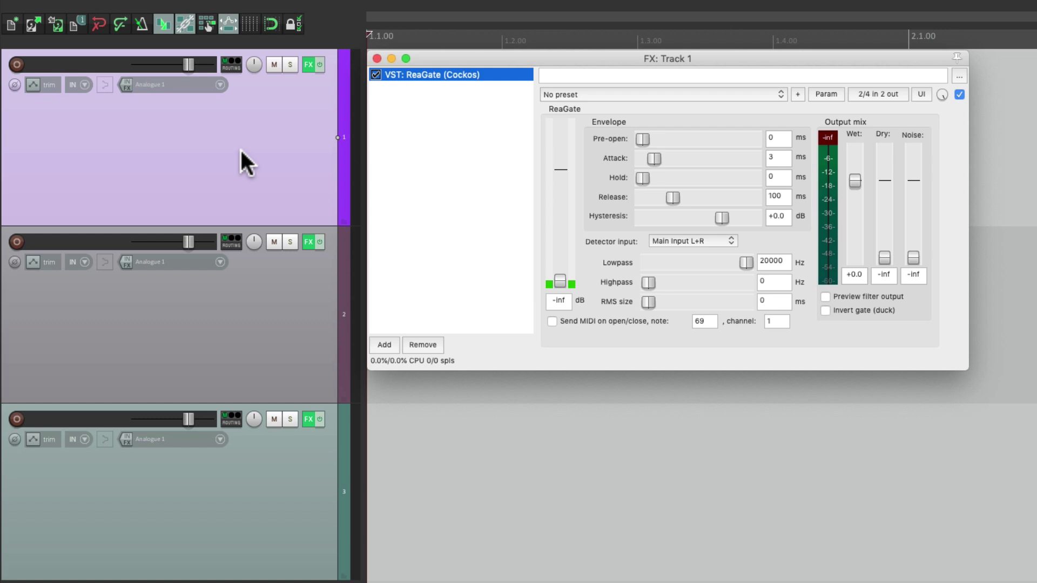
{"action": "left_click", "coordinate": [292, 338]}
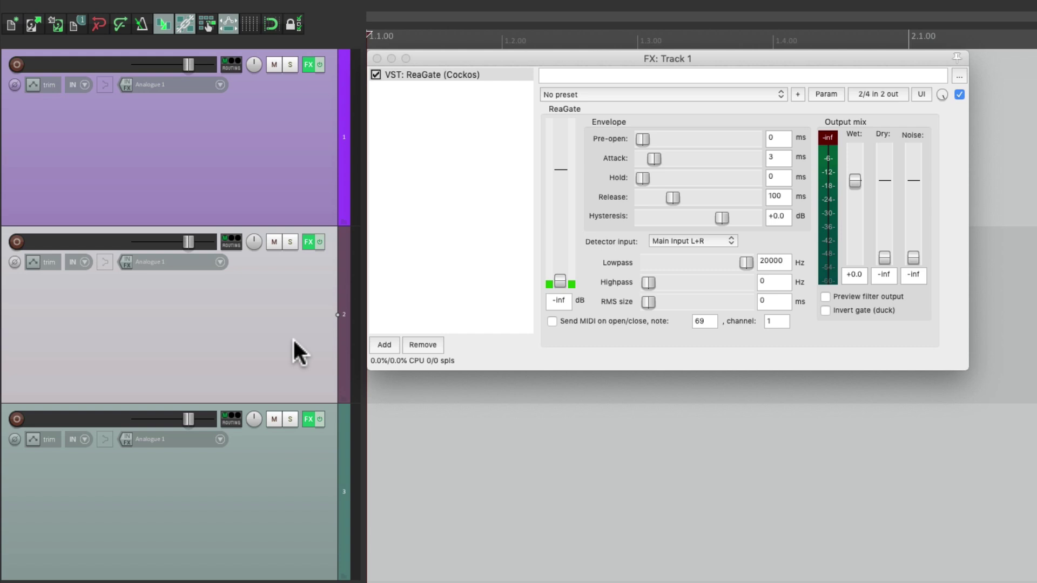
{"action": "key", "text": "f"}
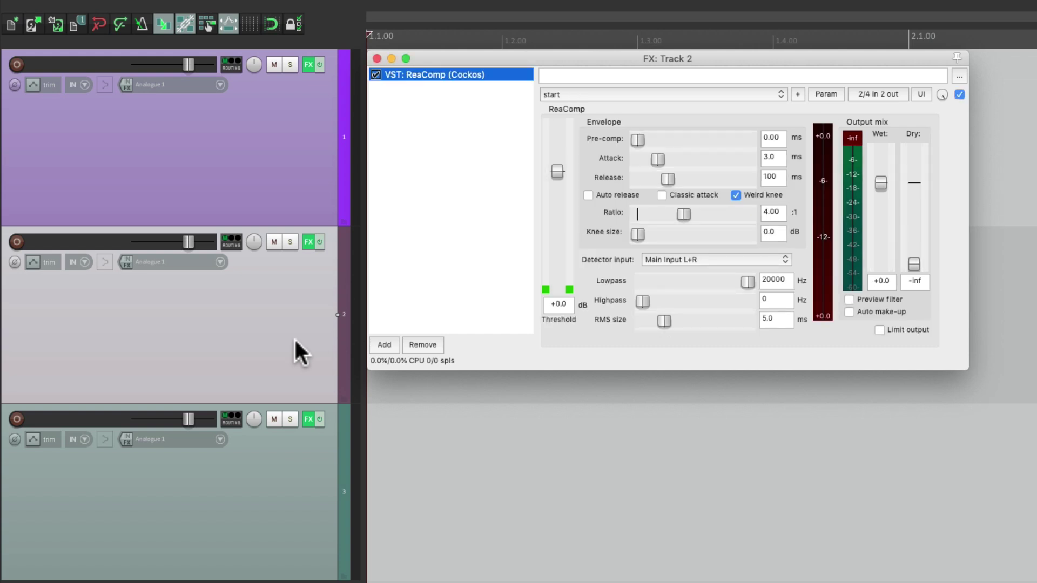
{"action": "left_click", "coordinate": [291, 516]}
{"action": "key", "text": "f"}
{"action": "left_click", "coordinate": [305, 337]}
{"action": "key", "text": "f"}
{"action": "left_click", "coordinate": [270, 108]}
{"action": "key", "text": "f"}
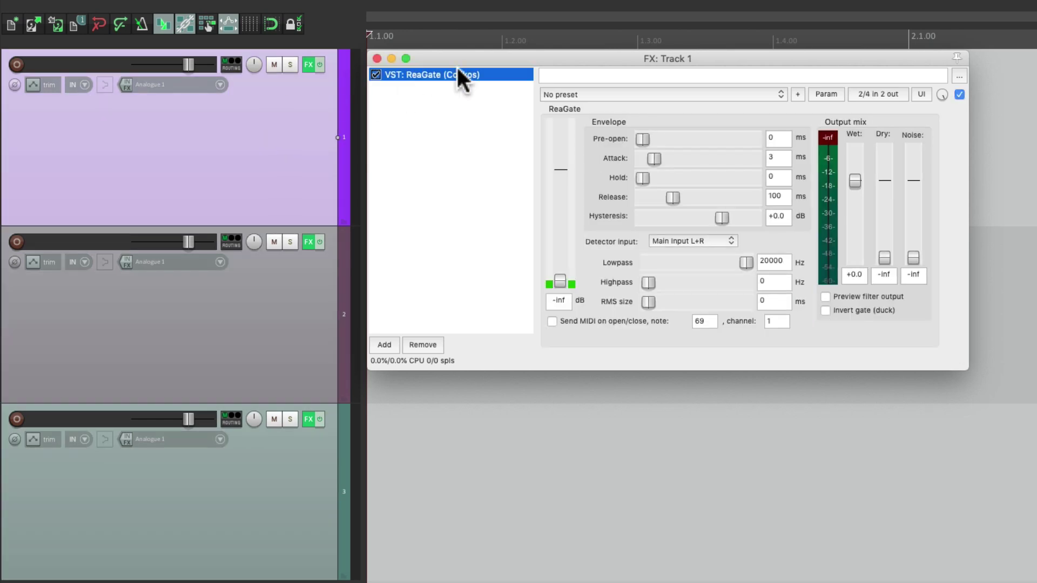
- Nudge the track 1 FX window slightly within the arrange area and switch to the FX chain of track 2
{"action": "mouse_move", "coordinate": [474, 56]}
{"action": "left_mouse_down"}
{"action": "mouse_move", "coordinate": [527, 154]}
{"action": "mouse_move", "coordinate": [498, 40]}
{"action": "mouse_move", "coordinate": [477, 59]}
{"action": "left_mouse_up"}
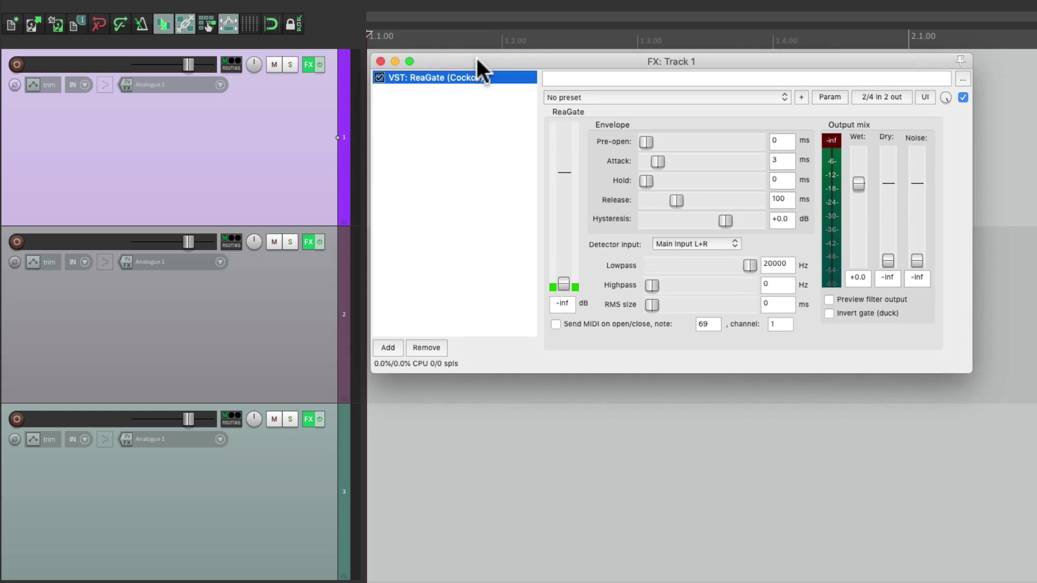
{"action": "left_click", "coordinate": [247, 317]}
{"action": "key", "text": "f"}
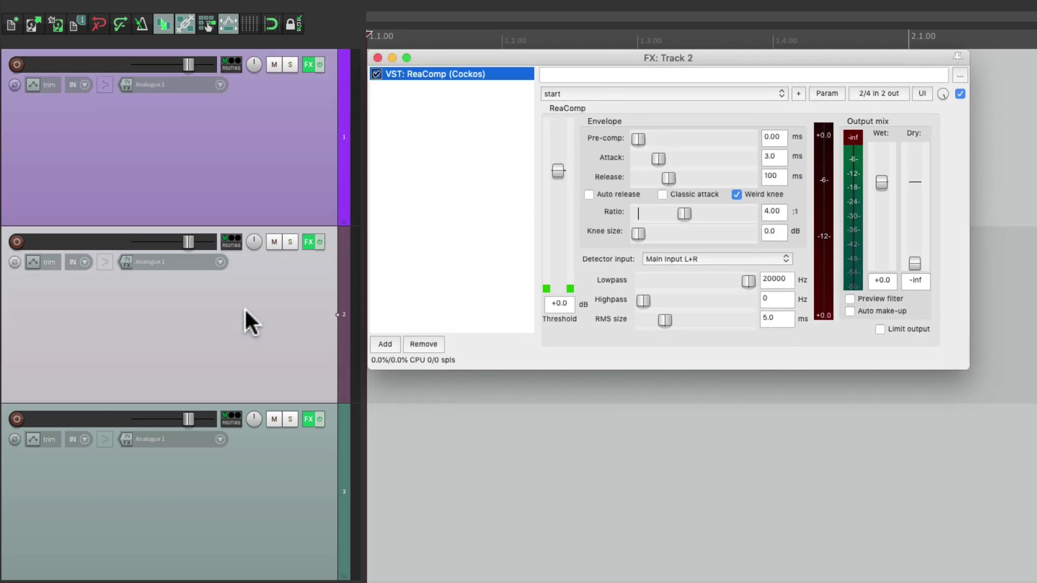
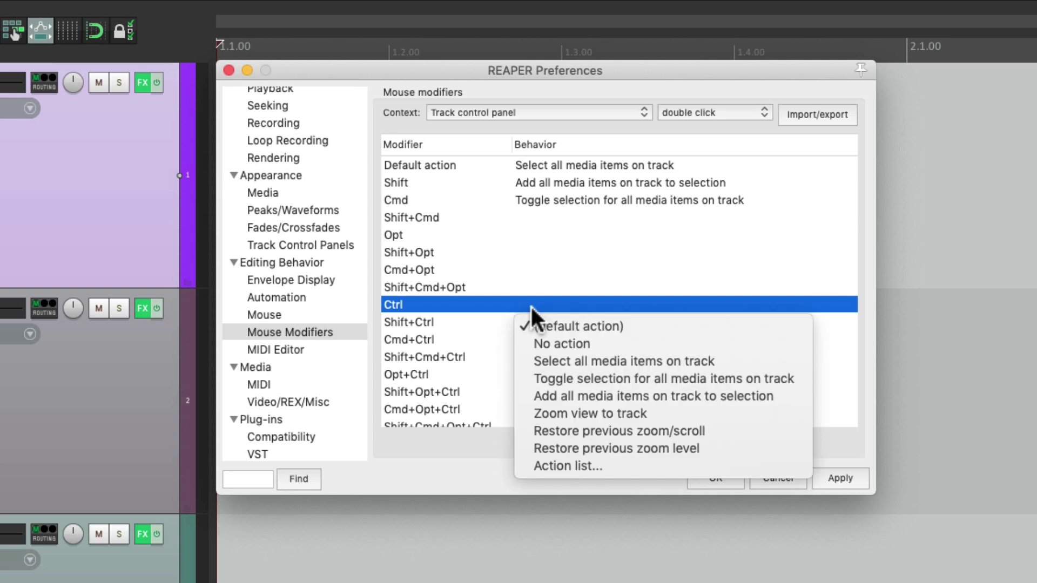
- Set the Ctrl mouse modifier for track control panel double click to "Custom: Open Close ALL FX" and save the preferences
{"action": "left_click", "coordinate": [528, 466]}
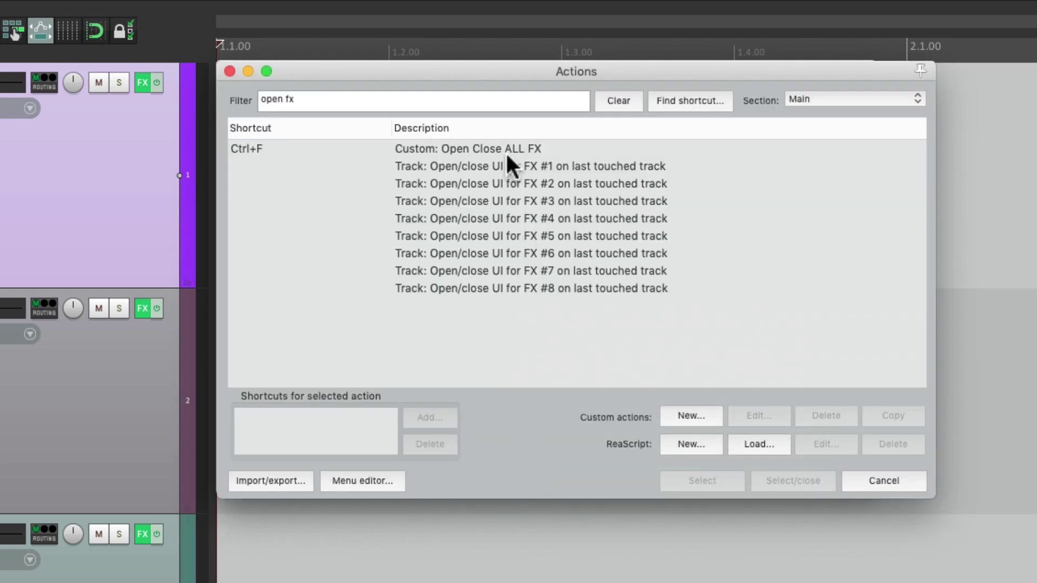
{"action": "left_click", "coordinate": [512, 151]}
{"action": "double_click", "coordinate": [511, 148]}
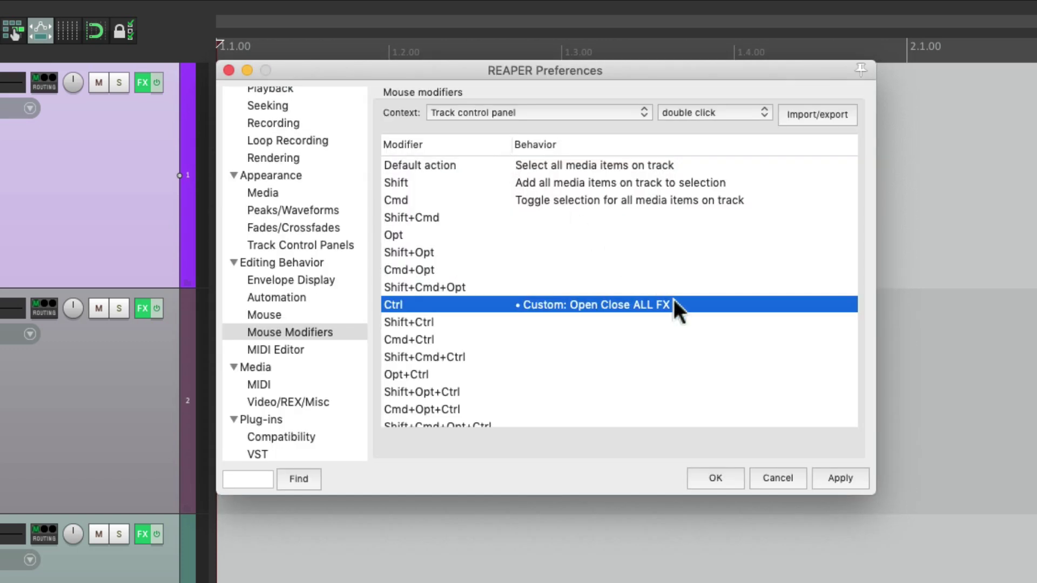
{"action": "left_click", "coordinate": [702, 474]}
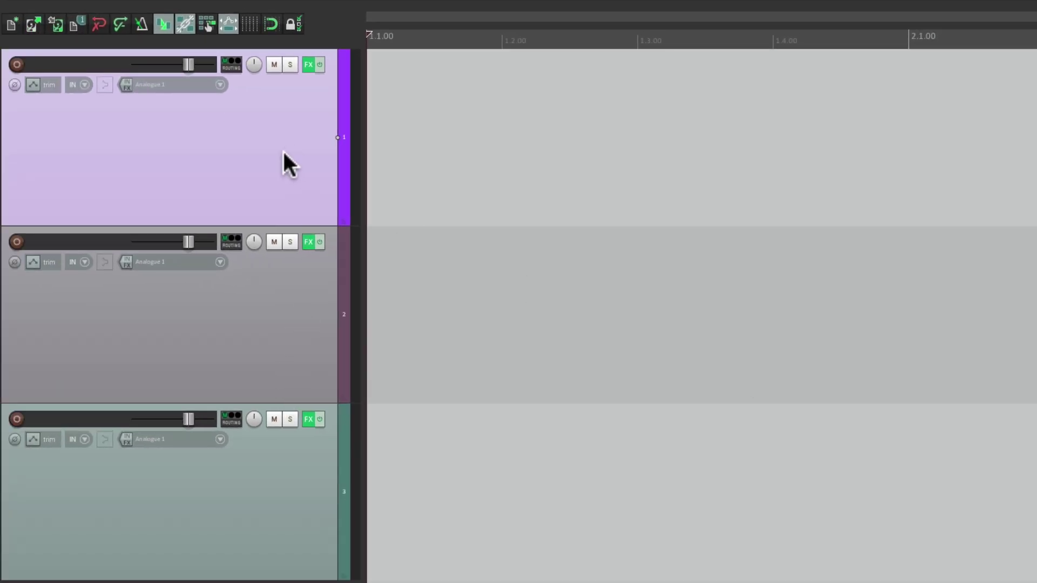
- Open the FX windows of tracks 1, 2 and 3 together, selecting each track in turn
{"action": "key", "text": "shift+f"}
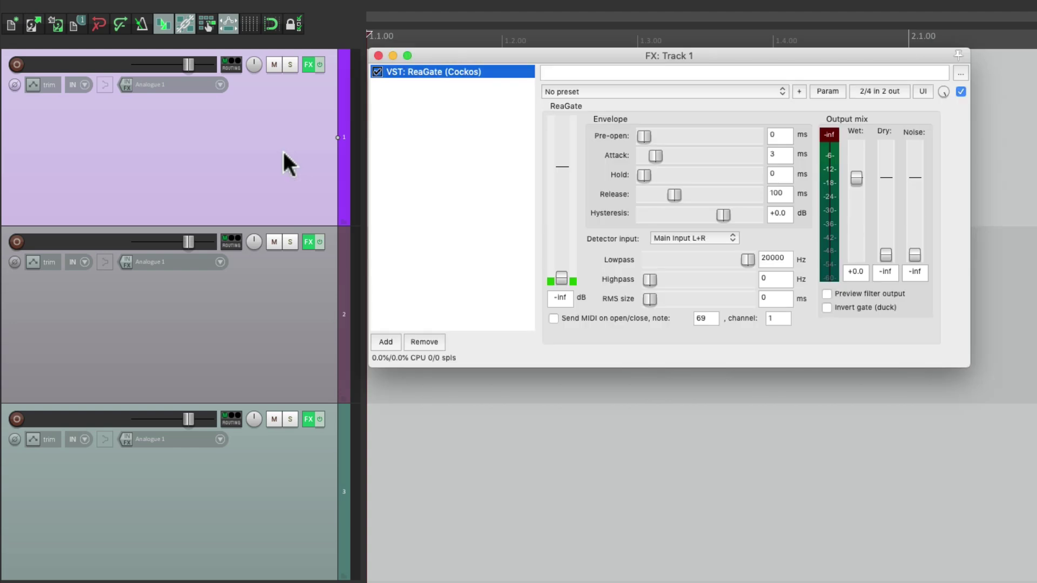
{"action": "left_click", "coordinate": [288, 320]}
{"action": "key", "text": "shift+f"}
{"action": "left_click", "coordinate": [295, 481]}
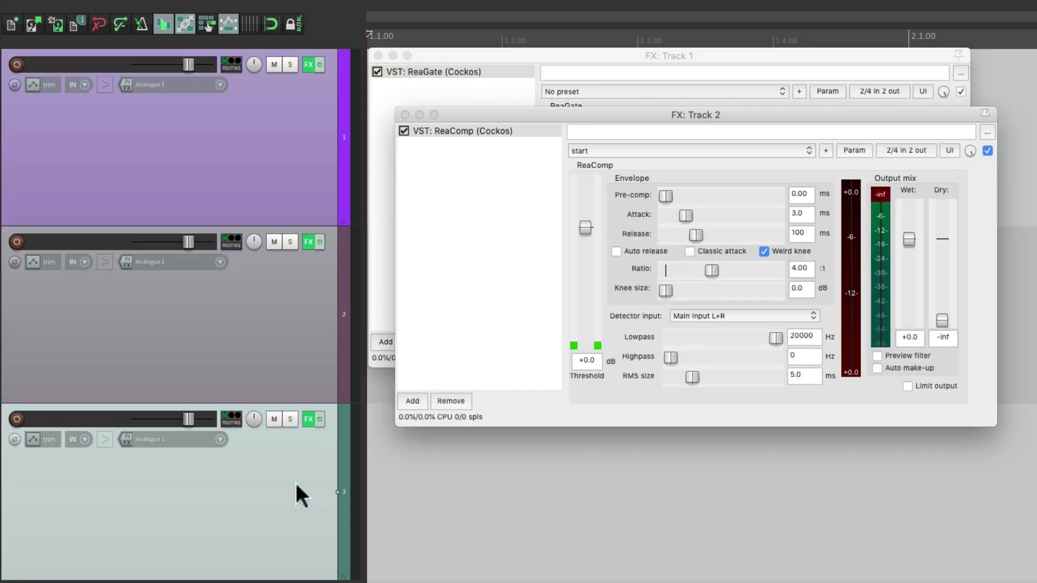
{"action": "key", "text": "shift+f"}
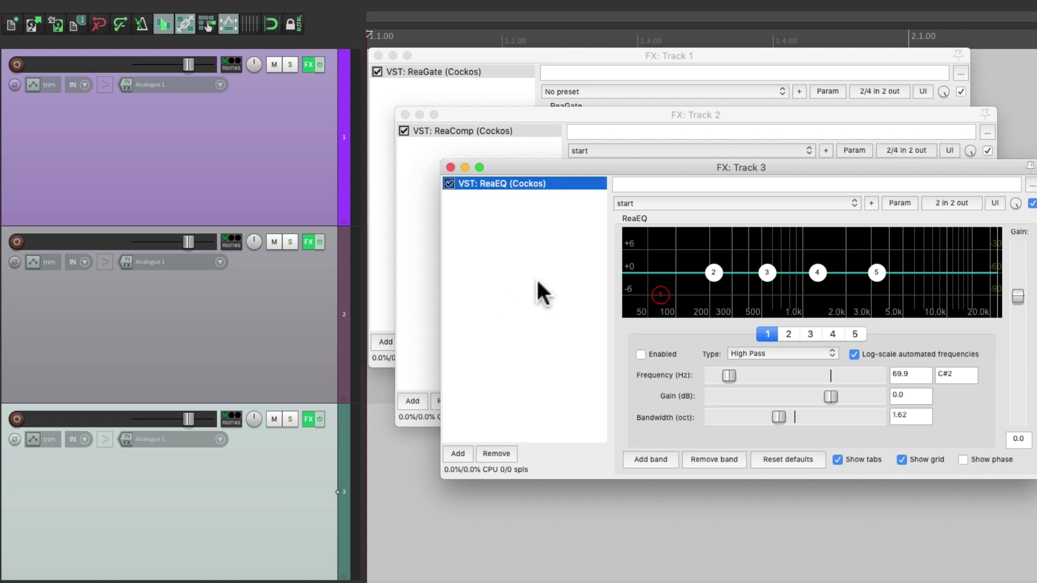
- Enable "Only allow one FX chain window open at a time" in the plug-in preferences, save, and close the open FX windows
{"action": "key", "text": "super+comma"}
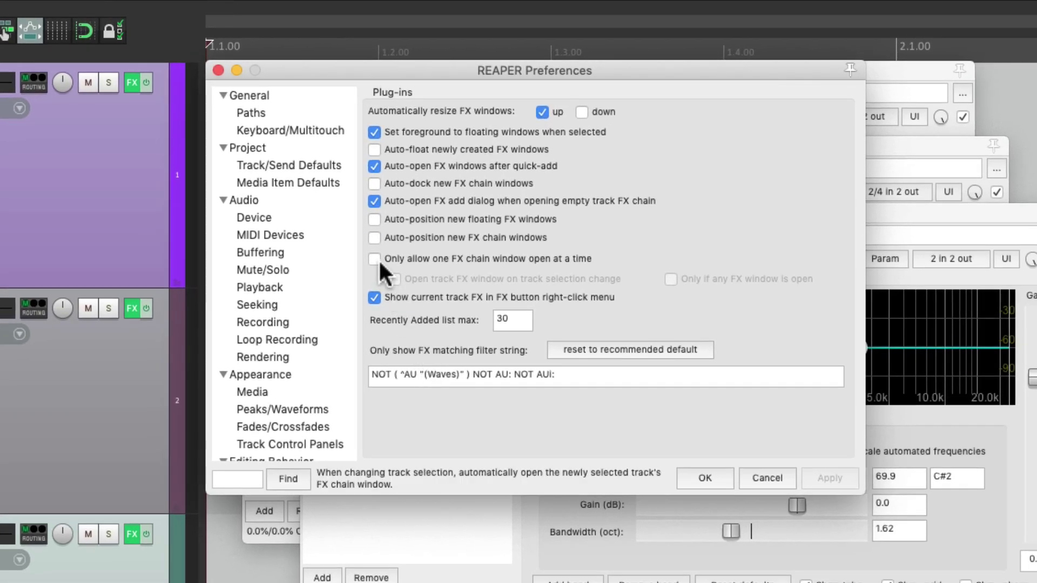
{"action": "left_click", "coordinate": [374, 259]}
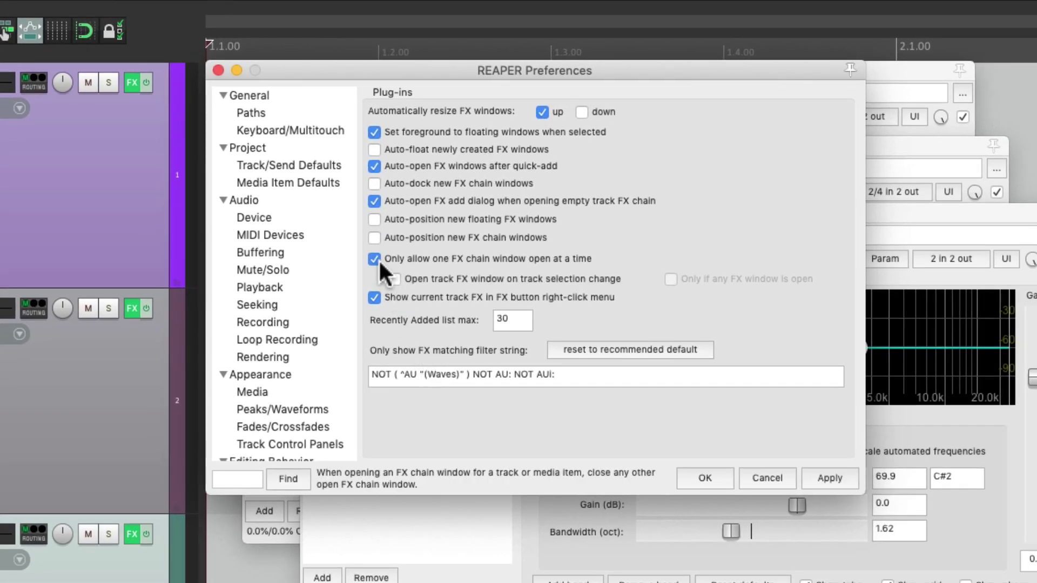
{"action": "key", "text": "Return"}
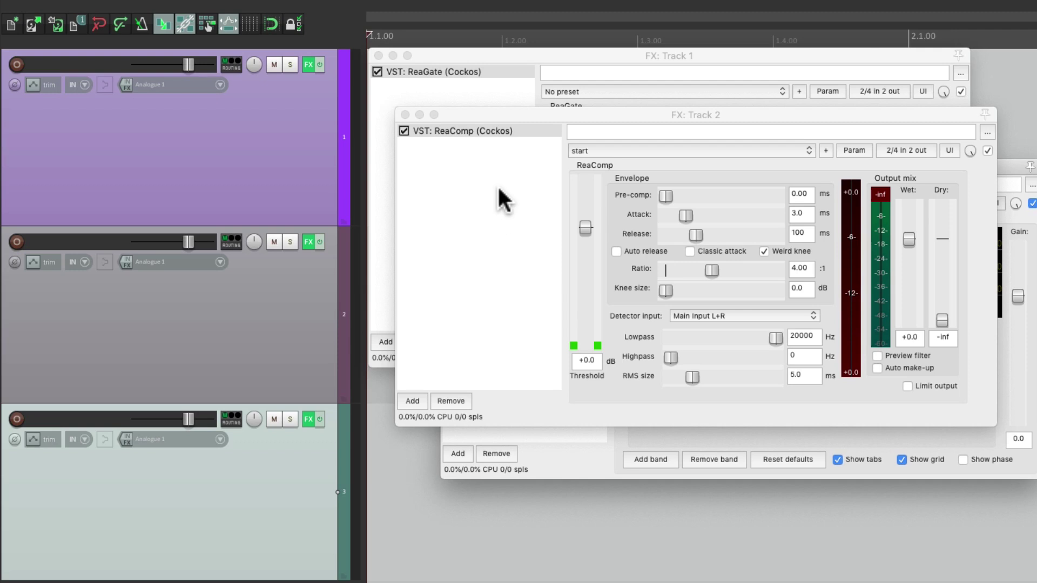
{"action": "key", "text": "Escape"}
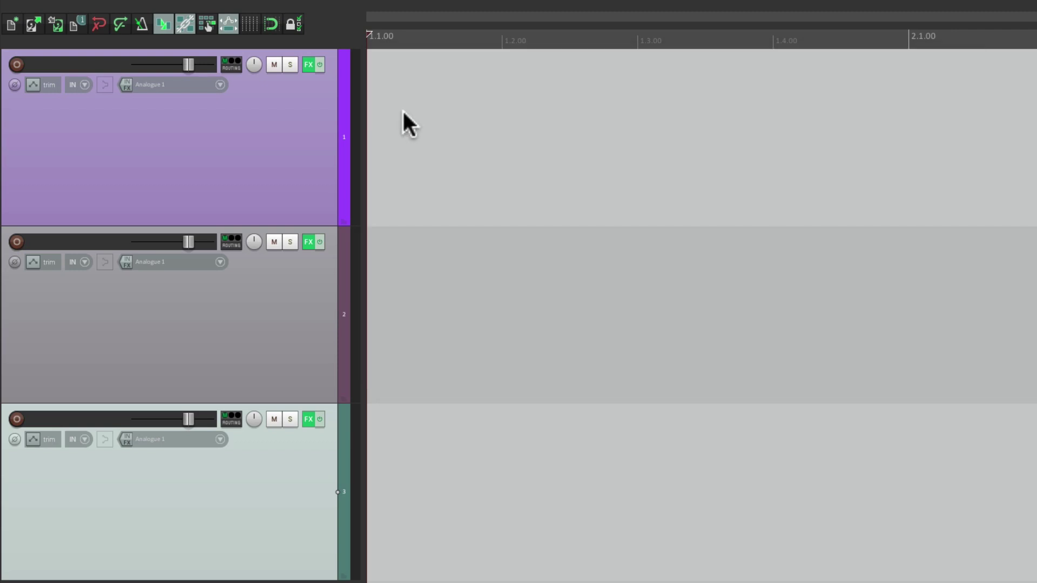
- Select tracks 1, 2 and 3 in turn and open each one's FX chain with the custom action
{"action": "left_click", "coordinate": [264, 166]}
{"action": "key", "text": "f"}
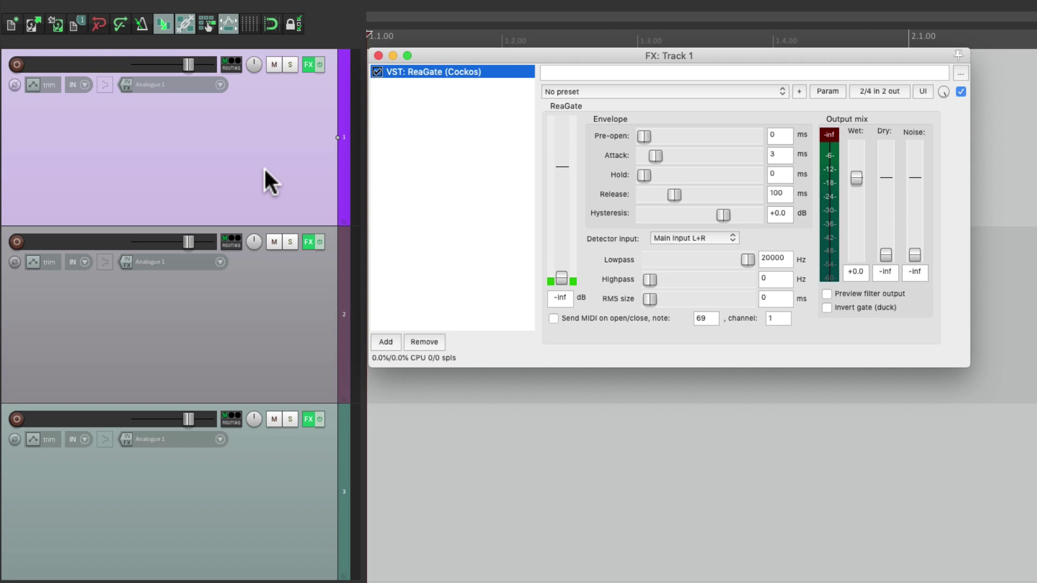
{"action": "left_click", "coordinate": [268, 339]}
{"action": "key", "text": "f"}
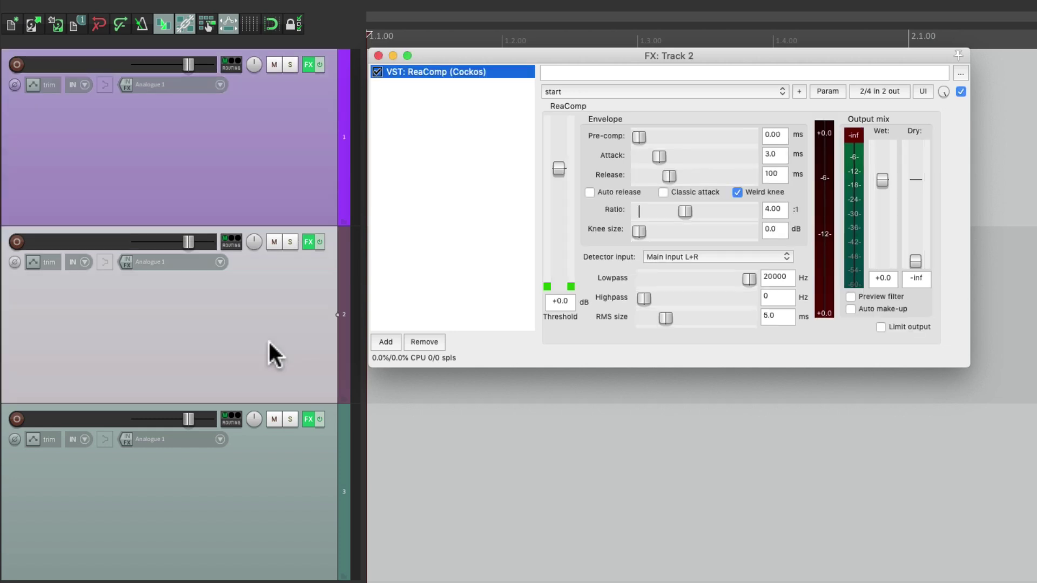
{"action": "left_click", "coordinate": [255, 529]}
{"action": "key", "text": "f"}
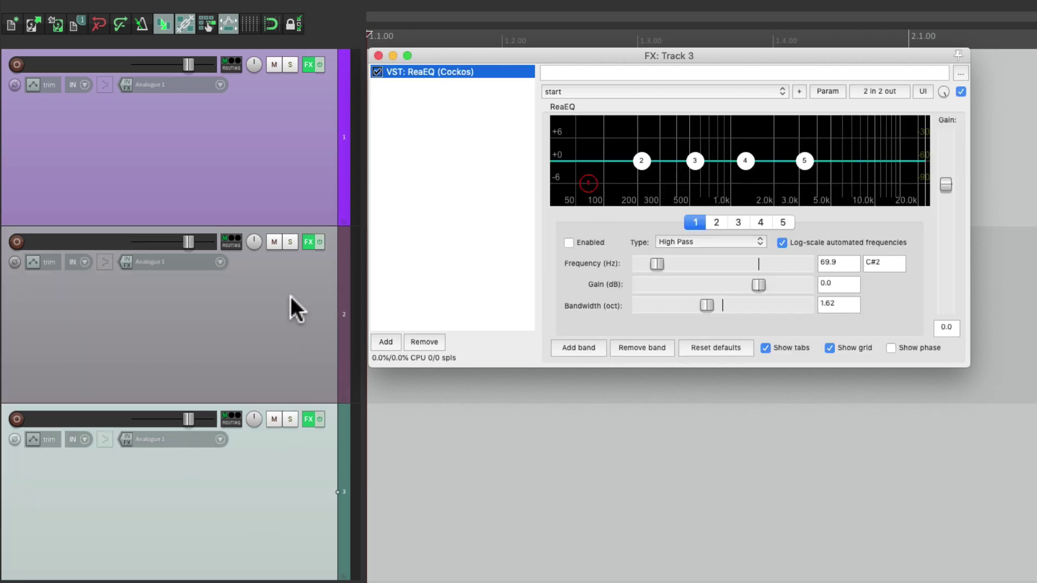
- Switch the FX chain window back to track 2, on to track 1, and again to track 2, selecting each track first
{"action": "left_click", "coordinate": [290, 294]}
{"action": "key", "text": "f"}
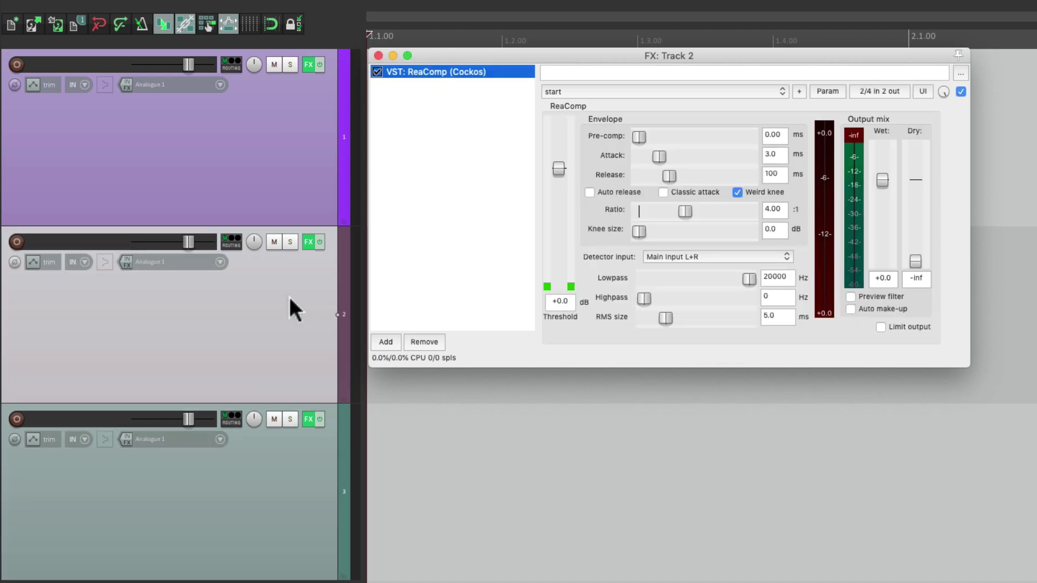
{"action": "left_click", "coordinate": [246, 110]}
{"action": "key", "text": "f"}
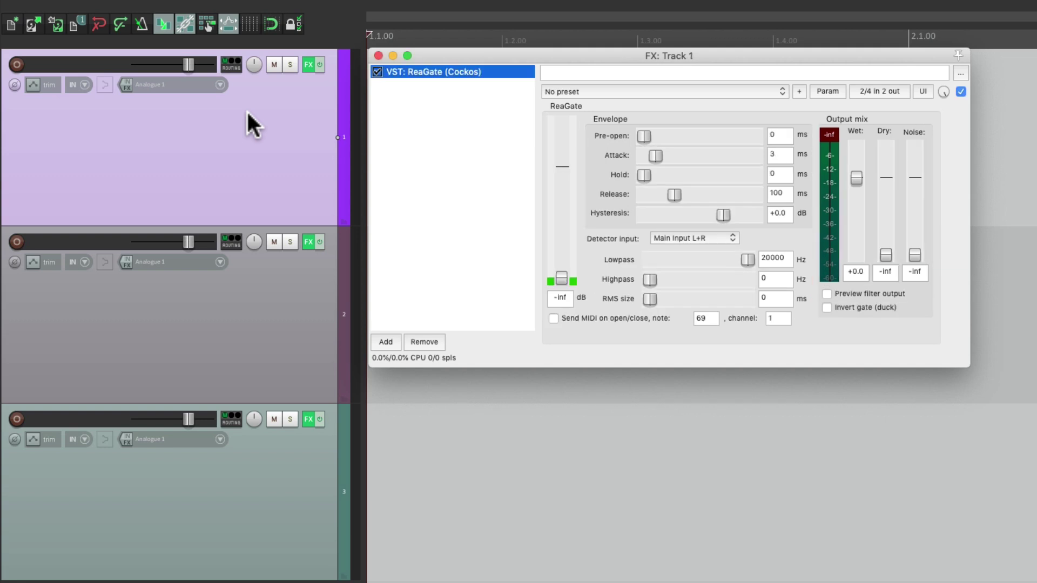
{"action": "left_click", "coordinate": [264, 290]}
{"action": "key", "text": "f"}
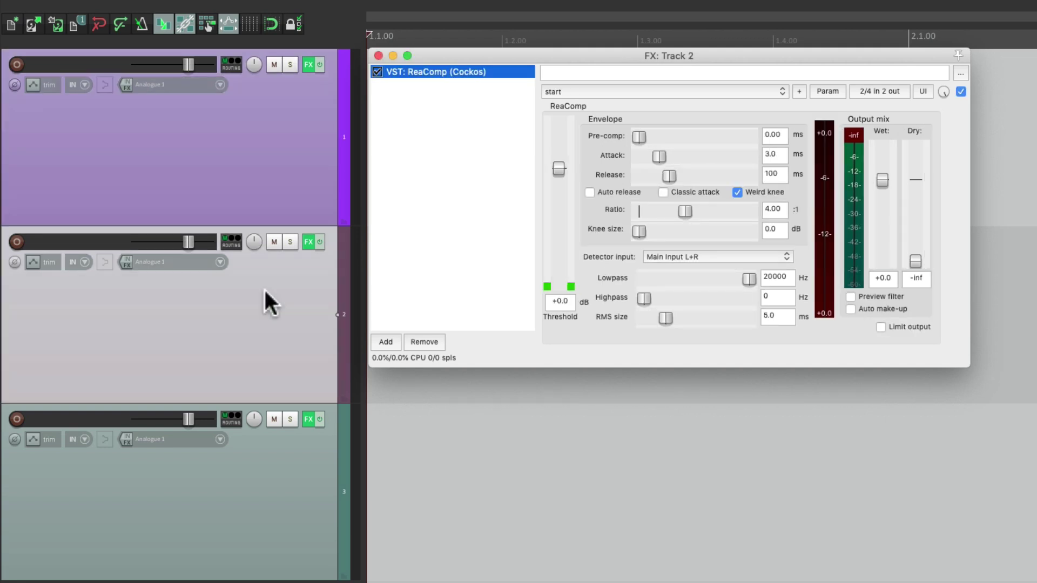
- Switch the FX chain window to tracks 3, 2 and 1 in turn, selecting each track first
{"action": "left_click", "coordinate": [272, 556]}
{"action": "key", "text": "f"}
{"action": "left_click", "coordinate": [274, 312]}
{"action": "key", "text": "f"}
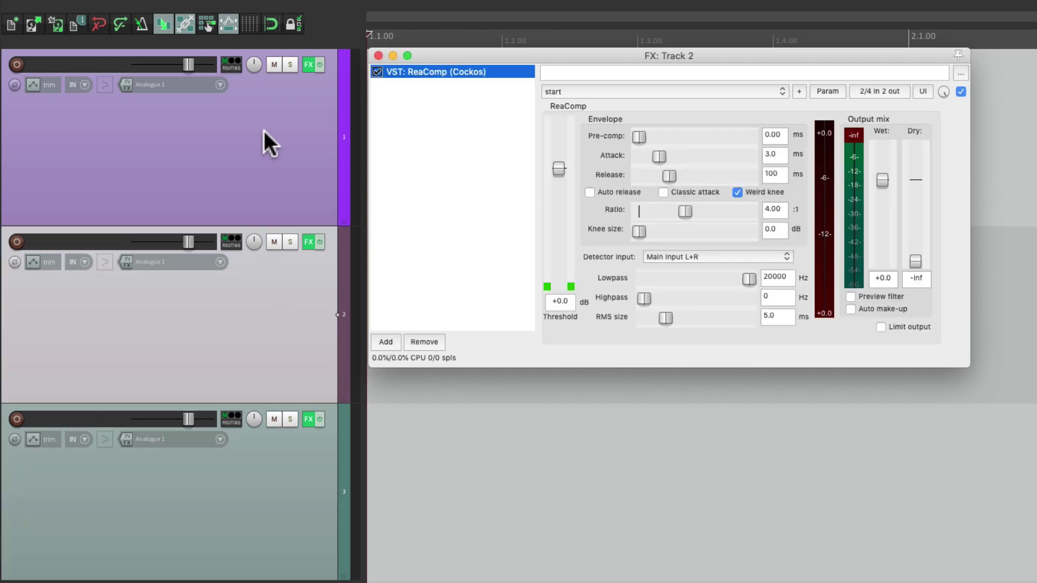
{"action": "left_click", "coordinate": [264, 130]}
{"action": "key", "text": "f"}
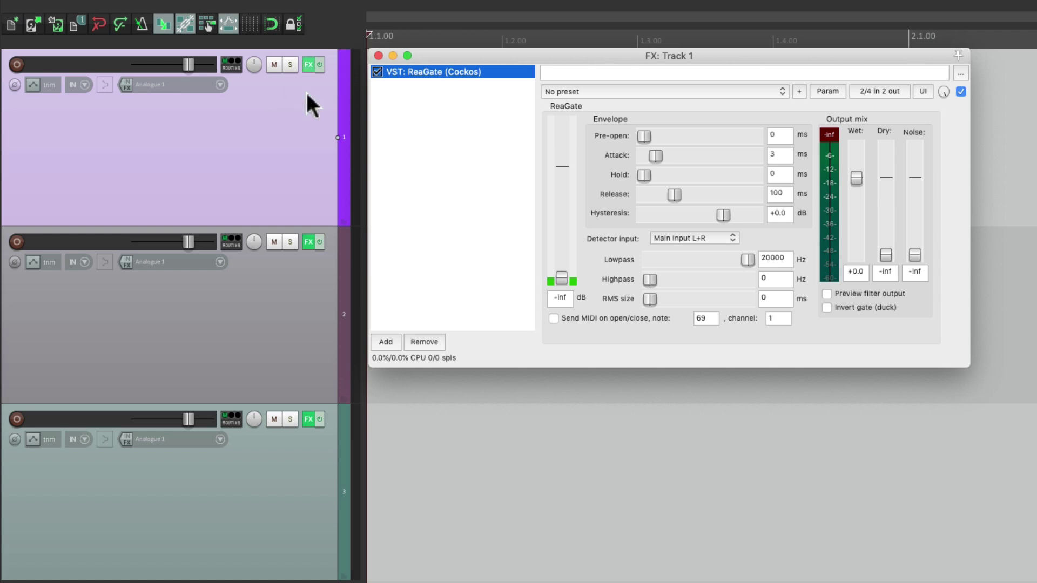
- Open the FX chains of tracks 2, 3, 2 and 1 directly without changing the track selection, and close the last window
{"action": "left_click", "coordinate": [309, 243]}
{"action": "left_click", "coordinate": [308, 414]}
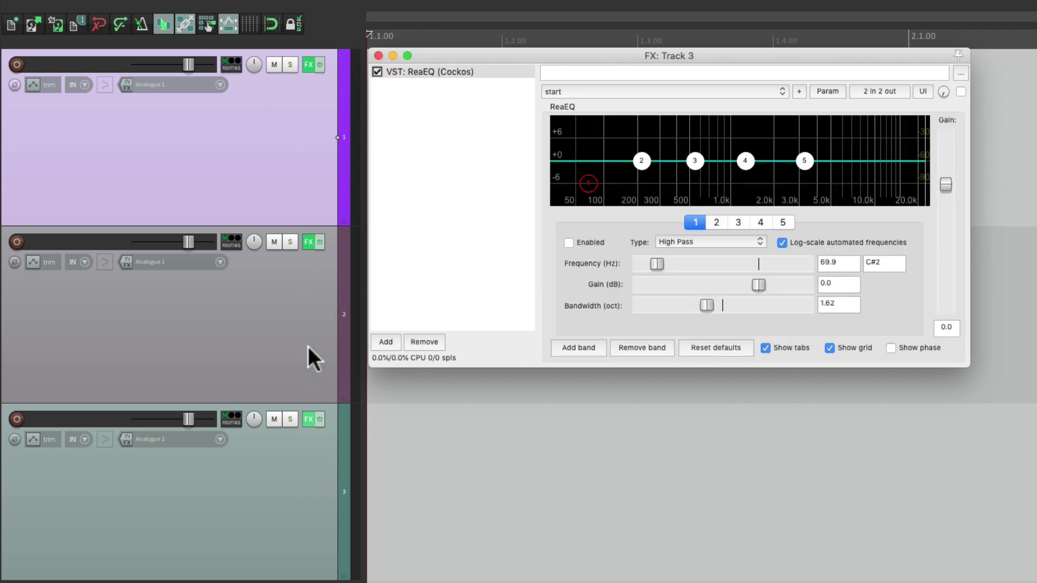
{"action": "left_click", "coordinate": [308, 244]}
{"action": "left_click", "coordinate": [303, 62]}
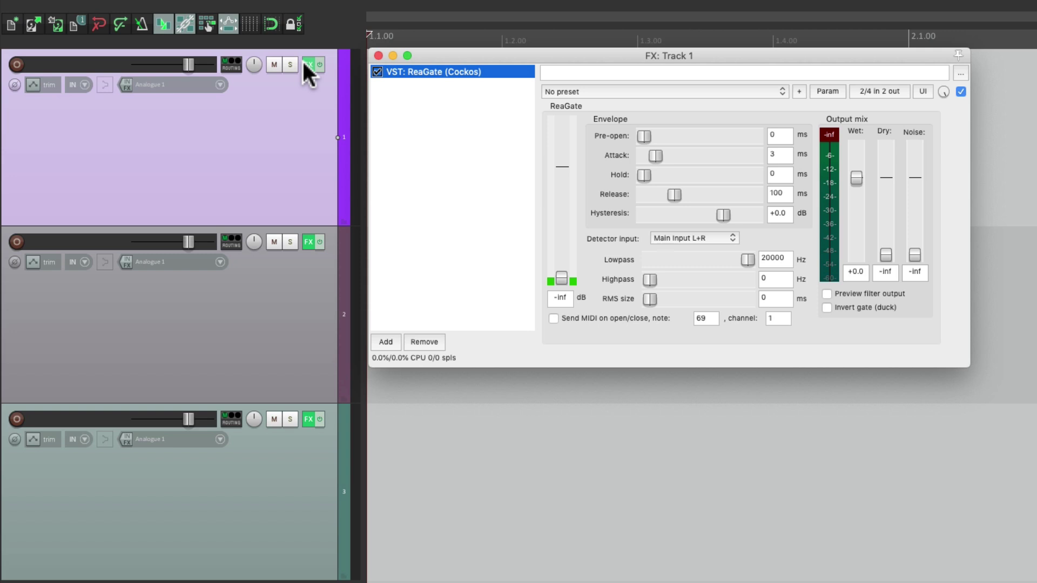
{"action": "left_click", "coordinate": [378, 56]}
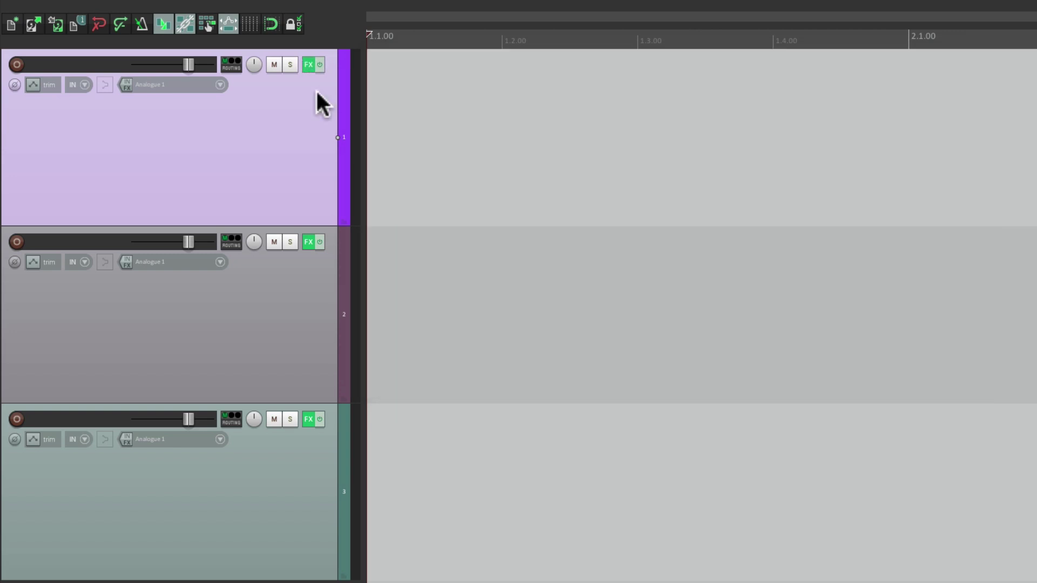
- Enable "Open track FX window on track selection change" in the plug-in preferences and save
{"action": "key", "text": "super+comma"}
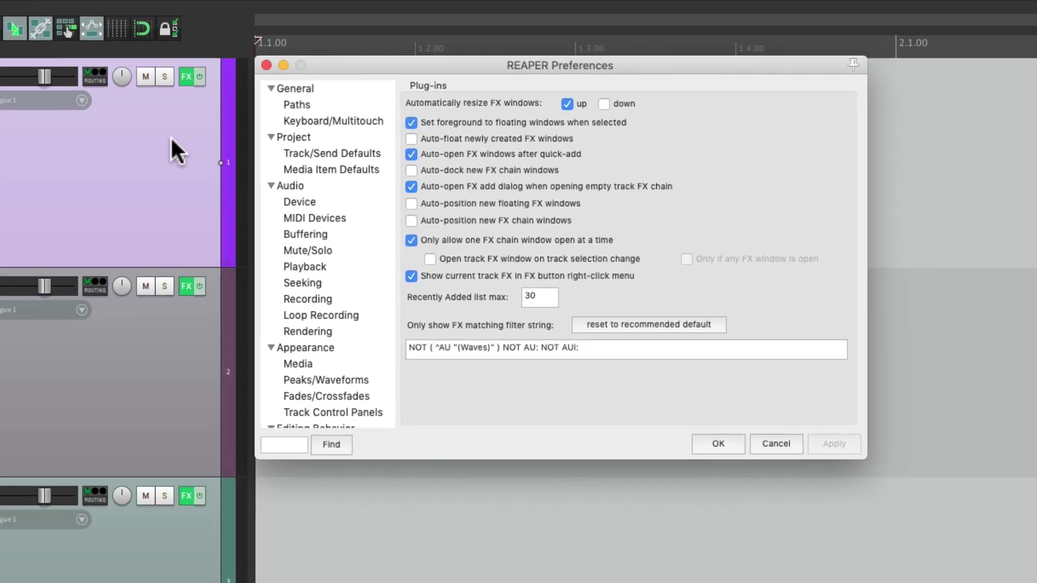
{"action": "left_click", "coordinate": [368, 258]}
{"action": "left_click", "coordinate": [370, 258]}
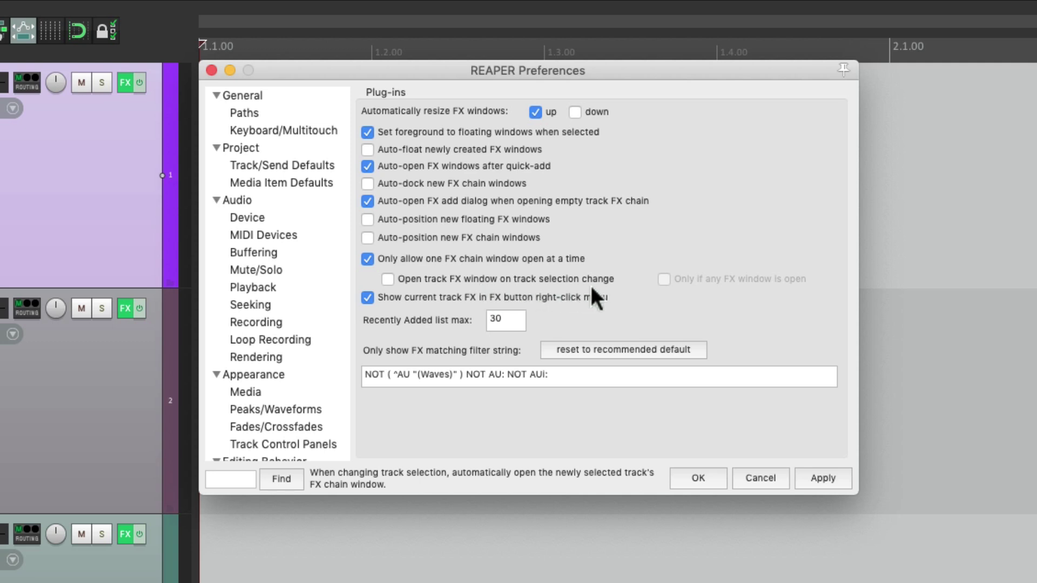
{"action": "left_click", "coordinate": [388, 279]}
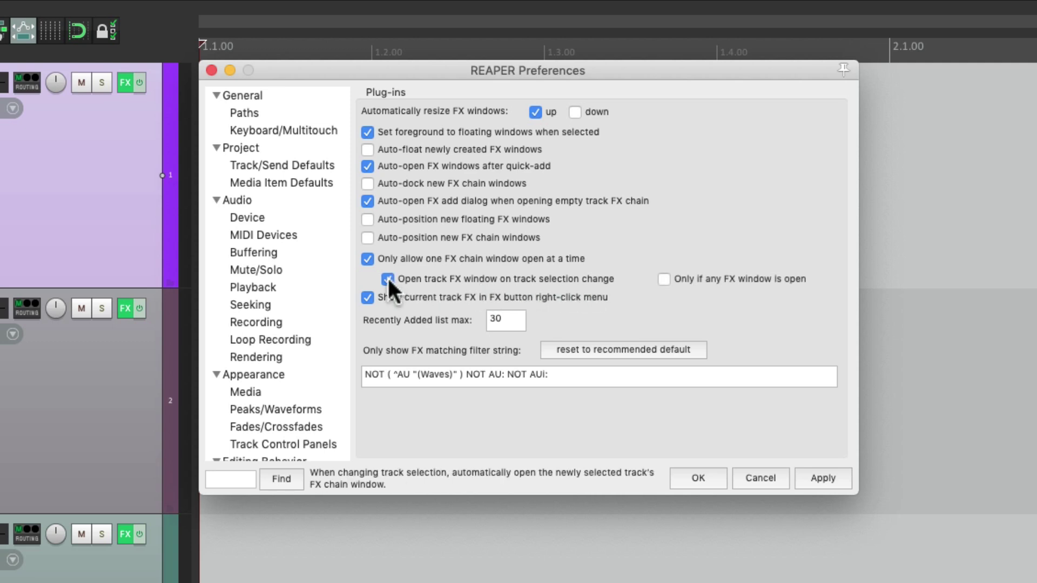
{"action": "left_click", "coordinate": [696, 479]}
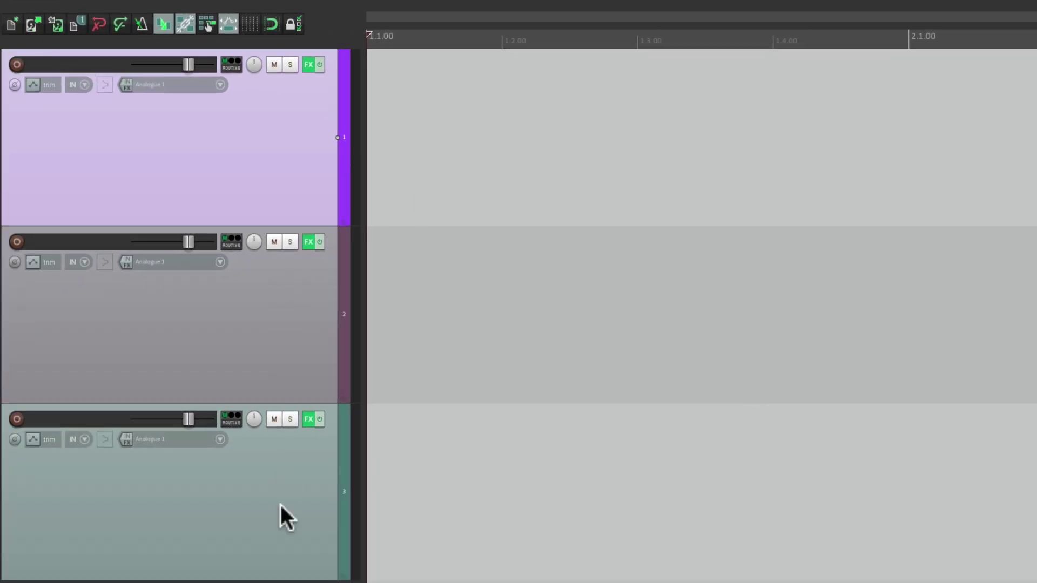
- Test the automatic FX window by selecting tracks 1, 2, 3, 2 and 1 in turn
{"action": "left_click", "coordinate": [266, 171]}
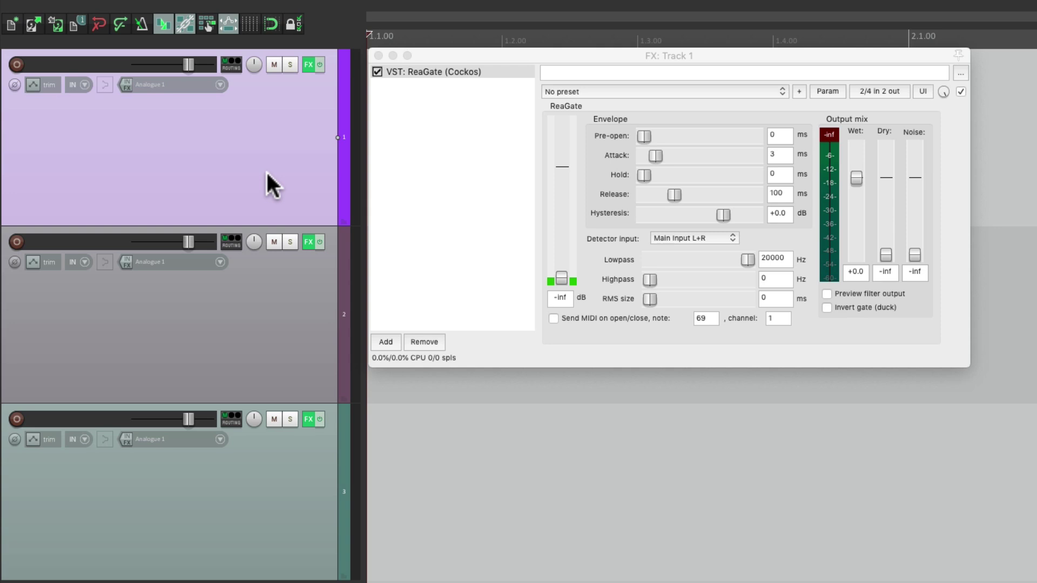
{"action": "left_click", "coordinate": [268, 293]}
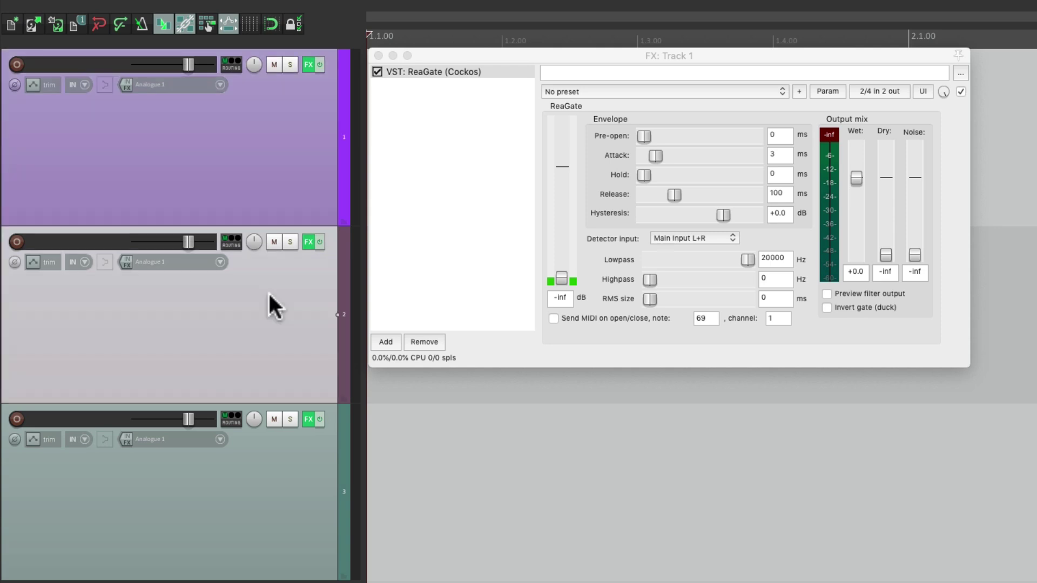
{"action": "left_click", "coordinate": [283, 523]}
{"action": "left_click", "coordinate": [280, 322]}
{"action": "left_click", "coordinate": [277, 165]}
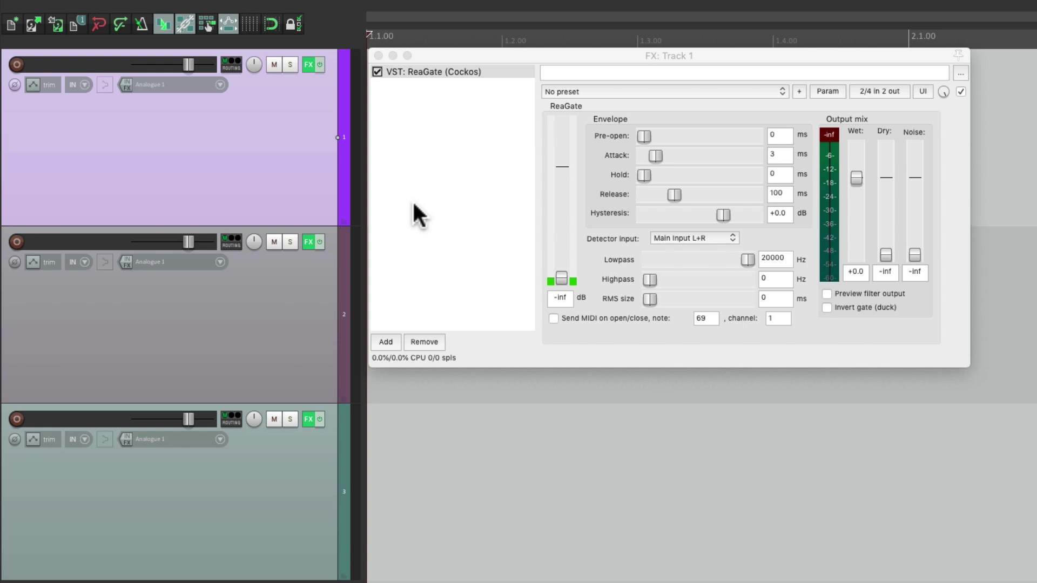
- Cycle the selection through tracks 2, 3, 2, 1, 2, 3 and 2, and close the FX window
{"action": "left_click", "coordinate": [290, 355]}
{"action": "left_click", "coordinate": [284, 447]}
{"action": "left_click", "coordinate": [268, 258]}
{"action": "left_click", "coordinate": [271, 156]}
{"action": "left_click", "coordinate": [289, 351]}
{"action": "left_click", "coordinate": [289, 512]}
{"action": "left_click", "coordinate": [268, 381]}
{"action": "left_click", "coordinate": [378, 56]}
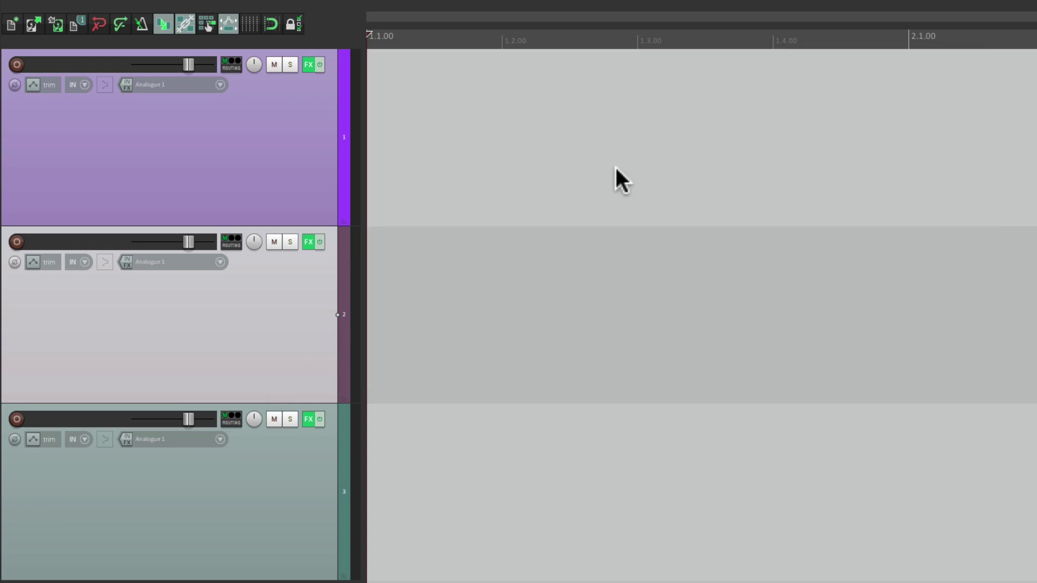
- With no FX window open, select track 1, cycle through tracks 2, 3, 2, 1, 2 and 1, and close the FX window
{"action": "left_click", "coordinate": [312, 136]}
{"action": "key", "text": "shift+f"}
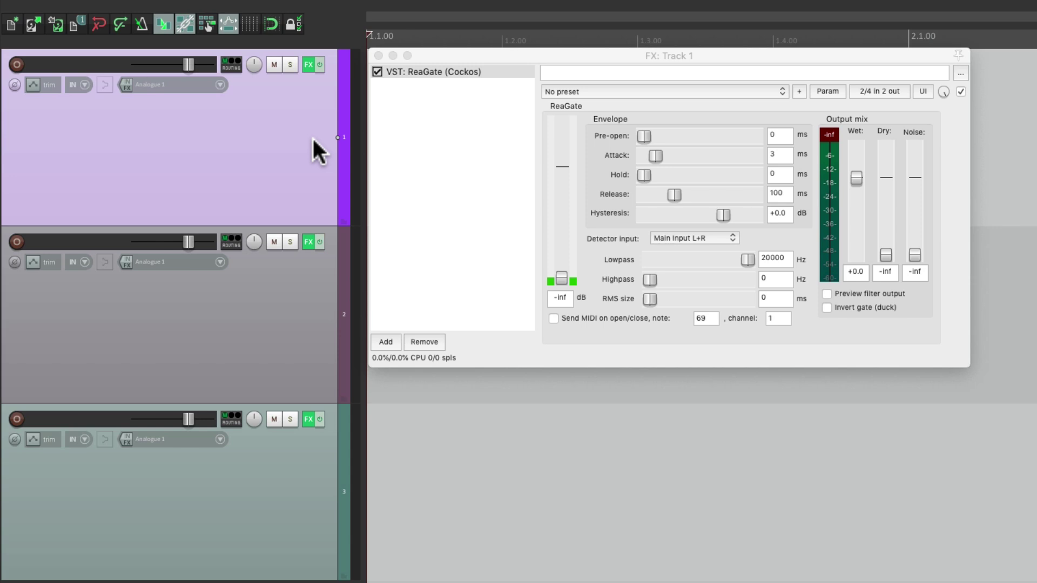
{"action": "left_click", "coordinate": [284, 297]}
{"action": "left_click", "coordinate": [250, 502]}
{"action": "left_click", "coordinate": [264, 332]}
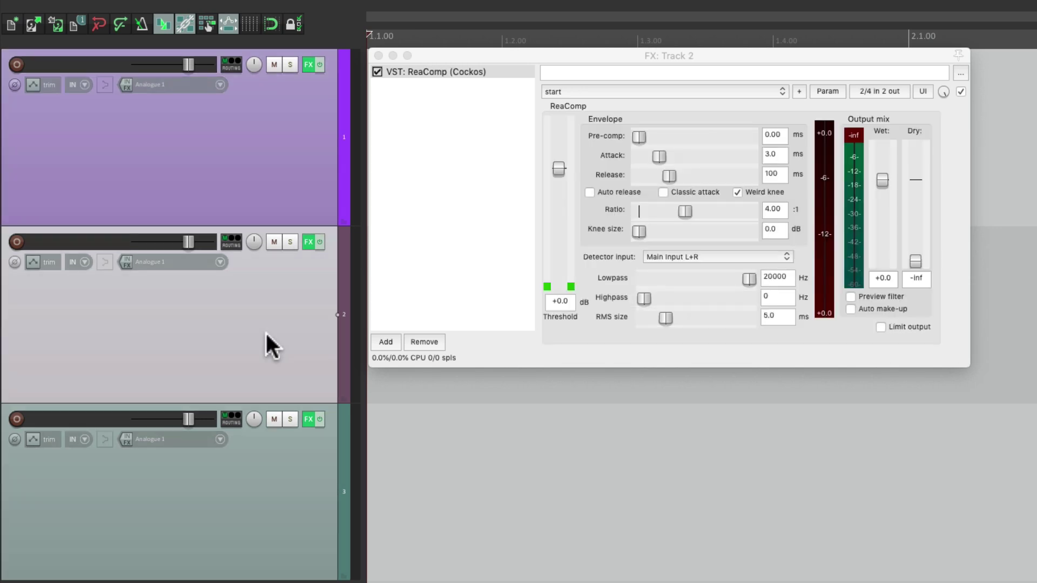
{"action": "left_click", "coordinate": [278, 176]}
{"action": "left_click", "coordinate": [285, 321]}
{"action": "left_click", "coordinate": [283, 140]}
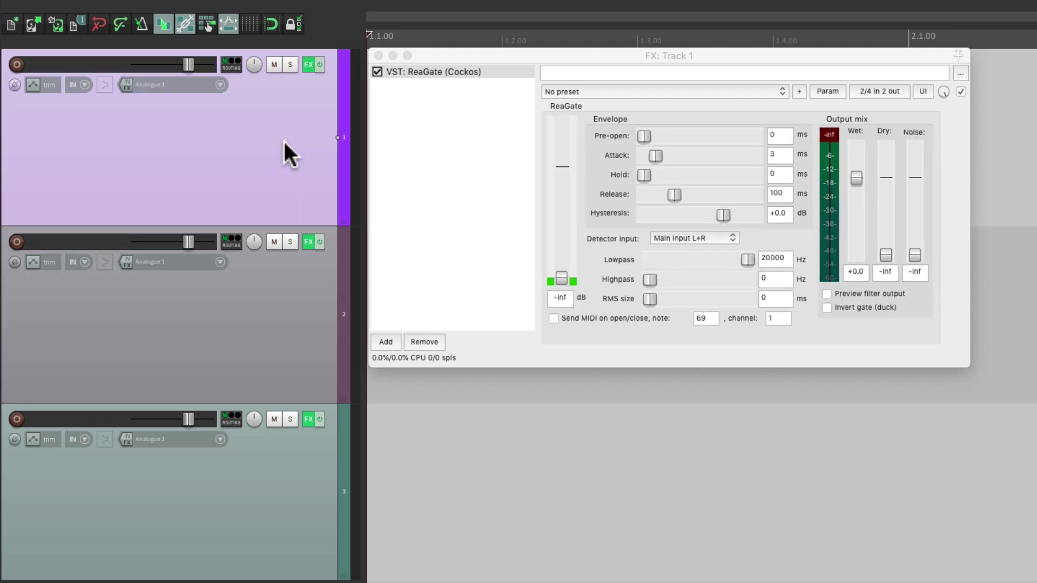
{"action": "left_click", "coordinate": [378, 55]}
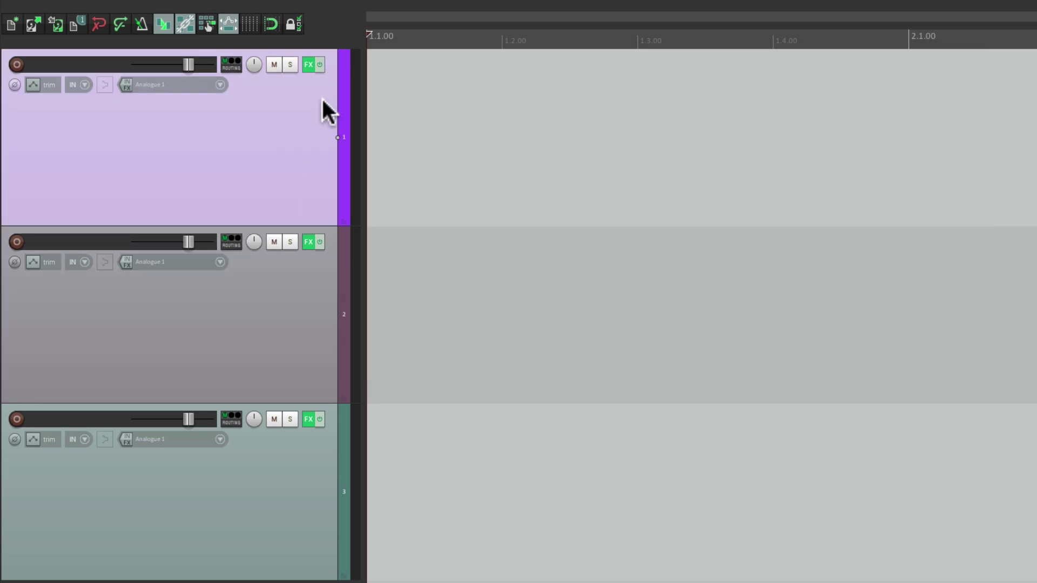
- Enable "Only if any FX window is open" for opening FX on track selection change and save the preferences
{"action": "key", "text": "super+comma"}
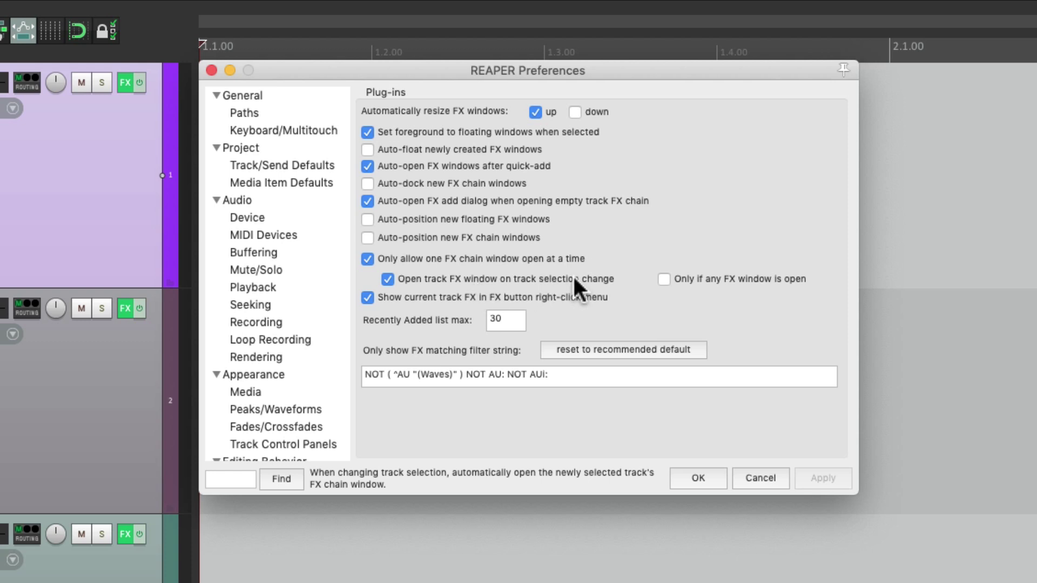
{"action": "left_click", "coordinate": [664, 279]}
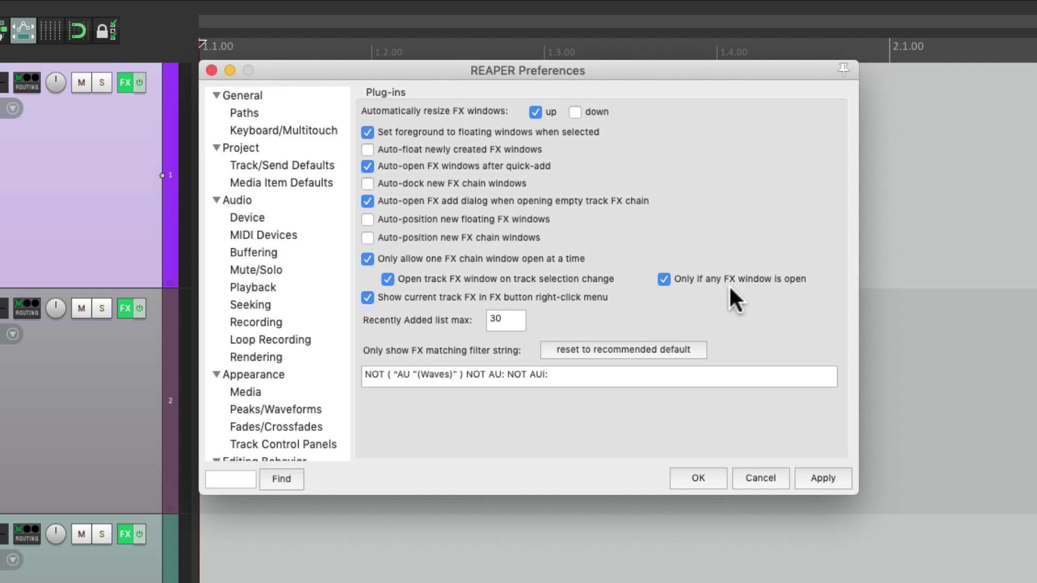
{"action": "left_click", "coordinate": [699, 476]}
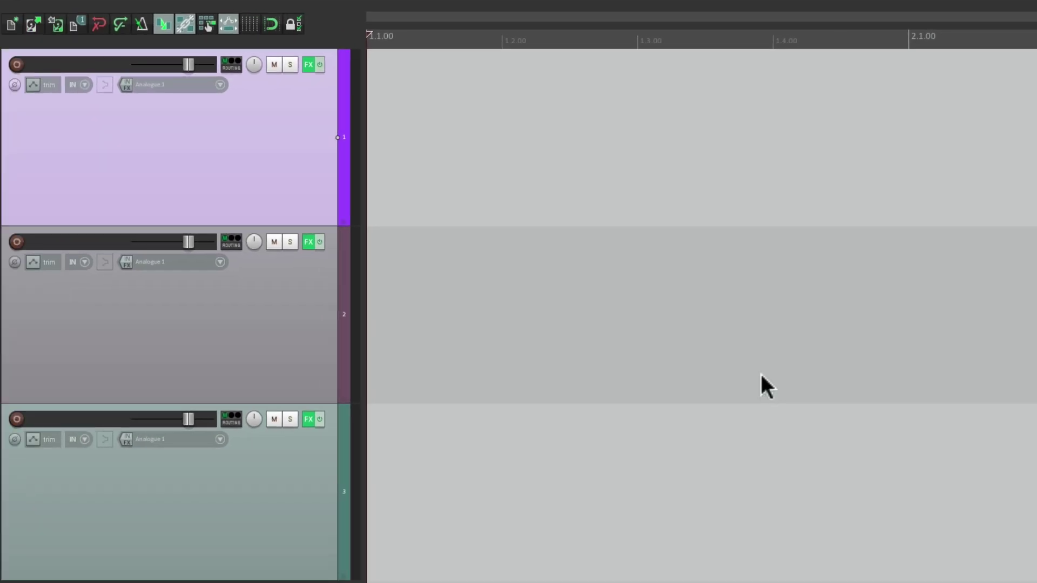
- With all FX windows closed, select tracks 2, 3, 2, 1, 2 and 1 in turn to test the new option
{"action": "left_click", "coordinate": [265, 346]}
{"action": "left_click", "coordinate": [281, 513]}
{"action": "left_click", "coordinate": [265, 321]}
{"action": "left_click", "coordinate": [280, 159]}
{"action": "left_click", "coordinate": [290, 323]}
{"action": "left_click", "coordinate": [285, 174]}
- Open and close the FX chain of track 1 twice, and open it once more with the custom action
{"action": "left_click", "coordinate": [308, 65]}
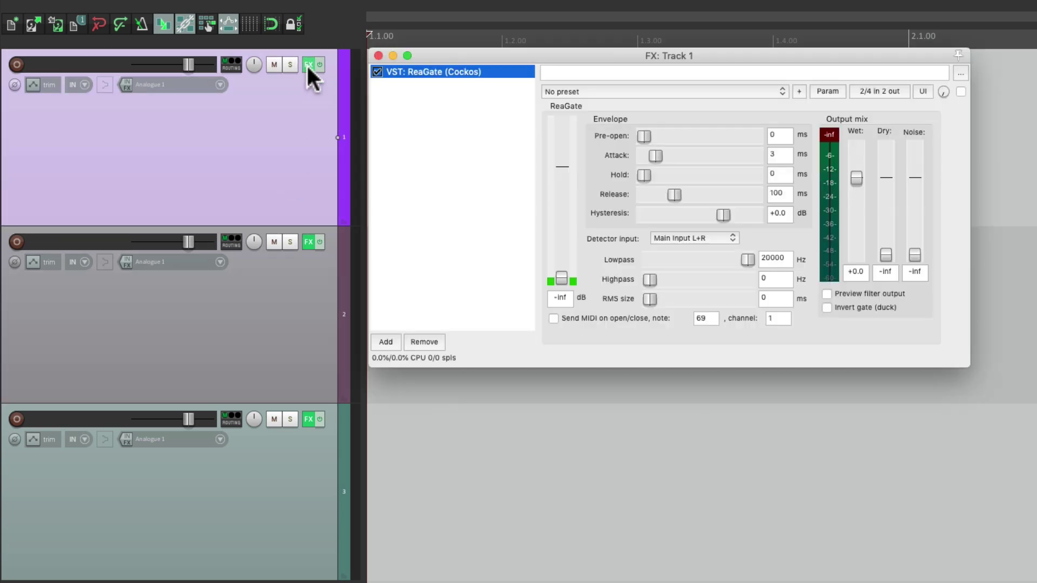
{"action": "left_click", "coordinate": [378, 55]}
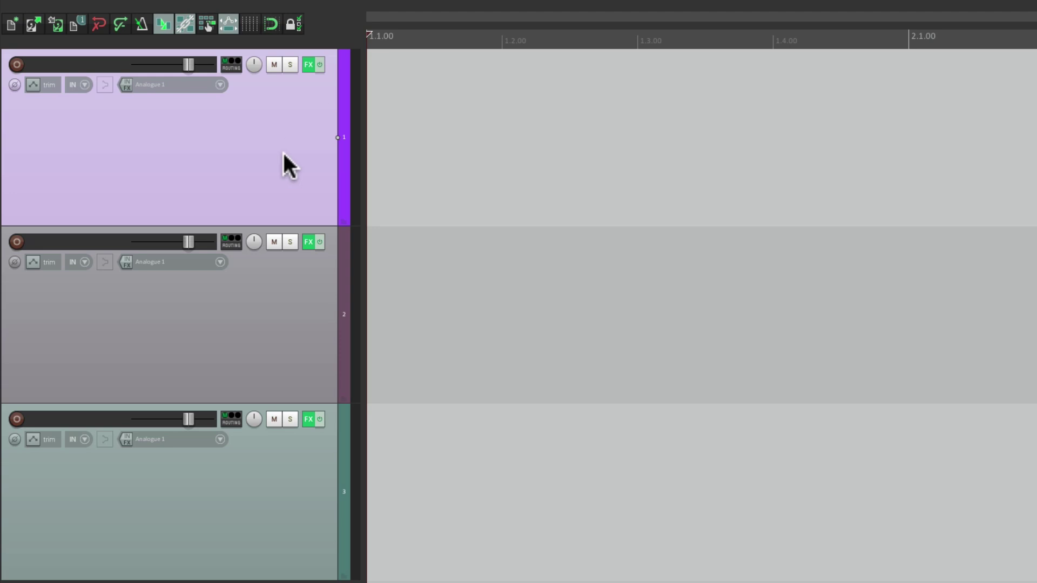
{"action": "key", "text": "shift+f"}
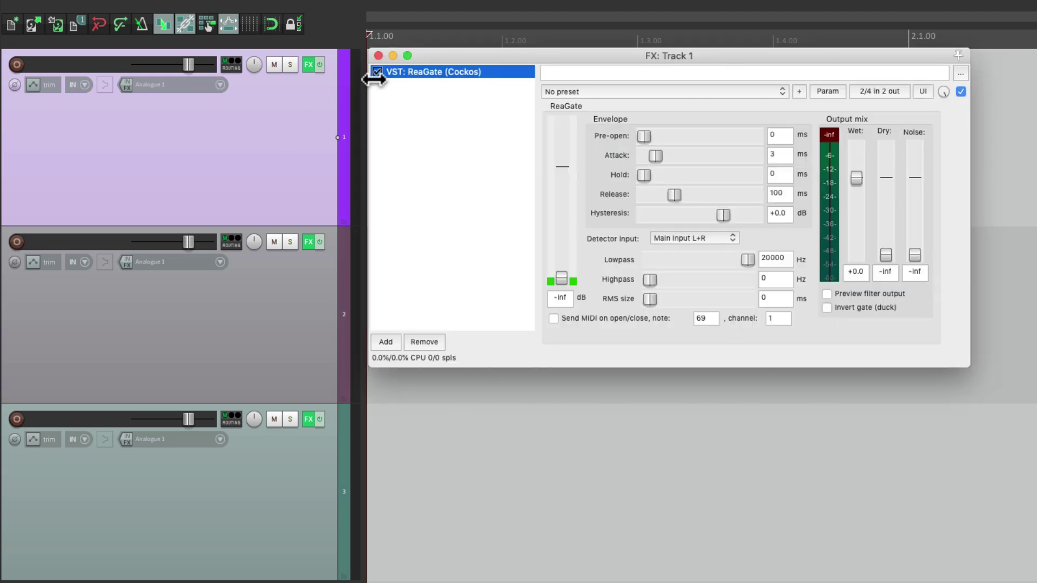
{"action": "left_click", "coordinate": [378, 55]}
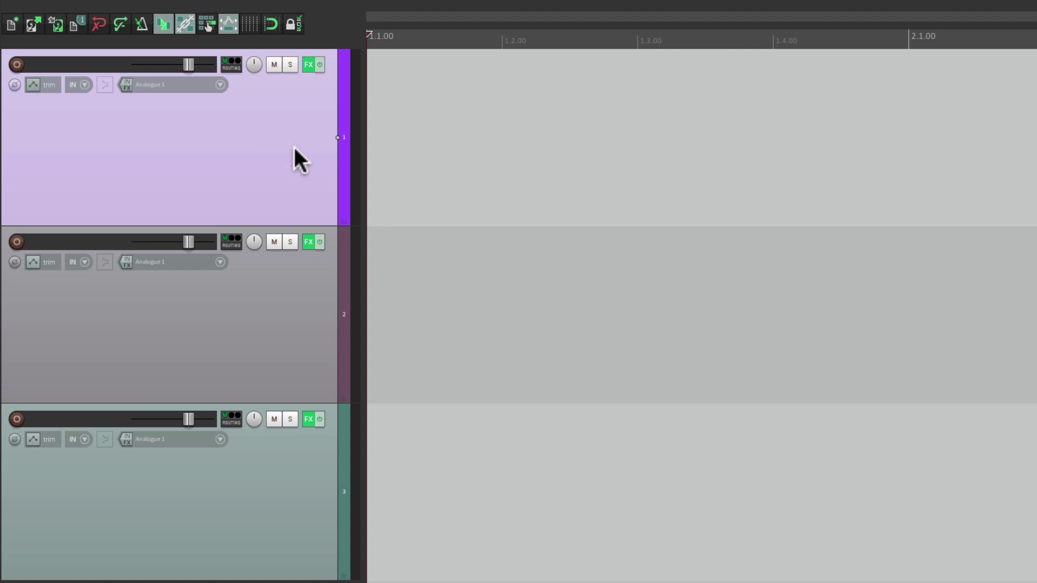
{"action": "key", "text": "shift+f"}
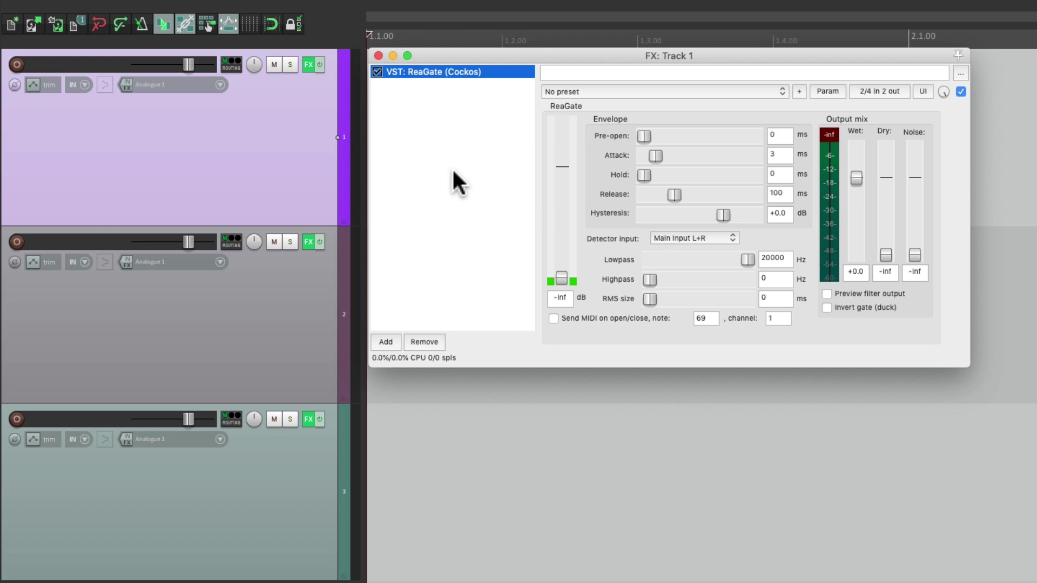
- With the FX chain of track 1 open, select tracks 2, 3, 2, 1, 2, 3, 2 and 1, and close the FX window
{"action": "left_click", "coordinate": [273, 312]}
{"action": "left_click", "coordinate": [257, 478]}
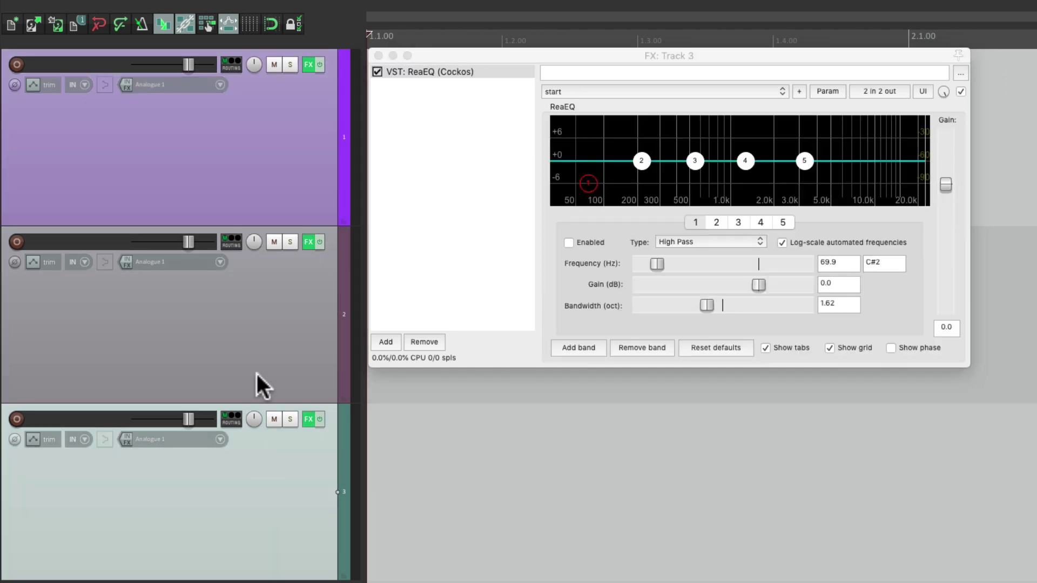
{"action": "left_click", "coordinate": [257, 374]}
{"action": "left_click", "coordinate": [259, 197]}
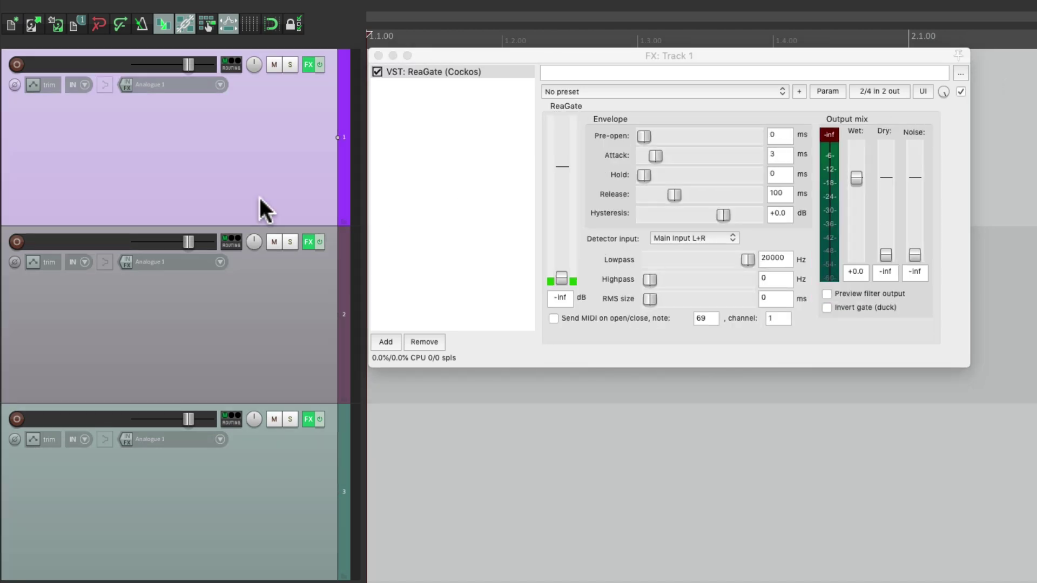
{"action": "left_click", "coordinate": [273, 363]}
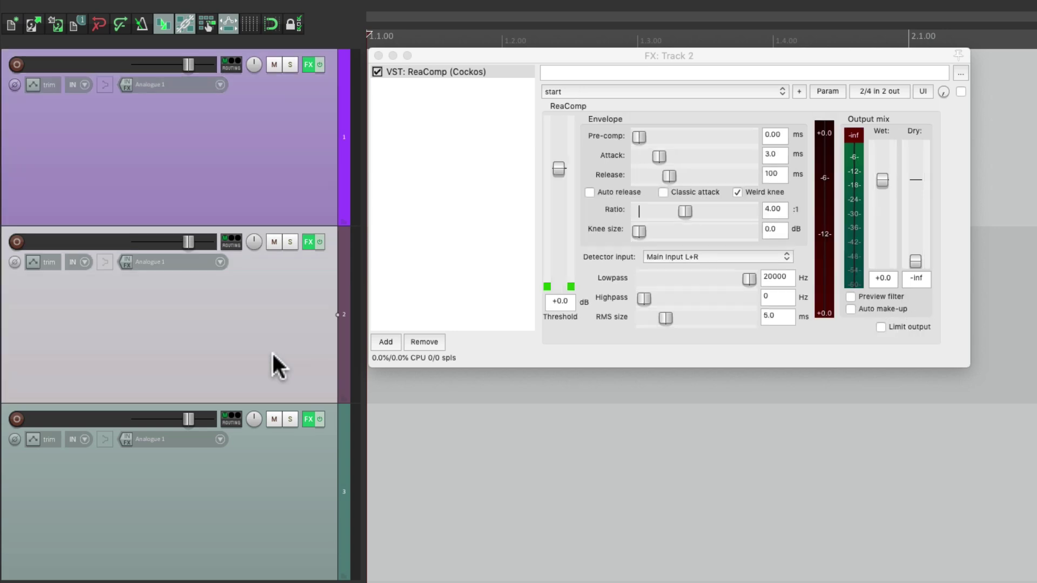
{"action": "left_click", "coordinate": [269, 493]}
{"action": "left_click", "coordinate": [269, 353]}
{"action": "left_click", "coordinate": [287, 143]}
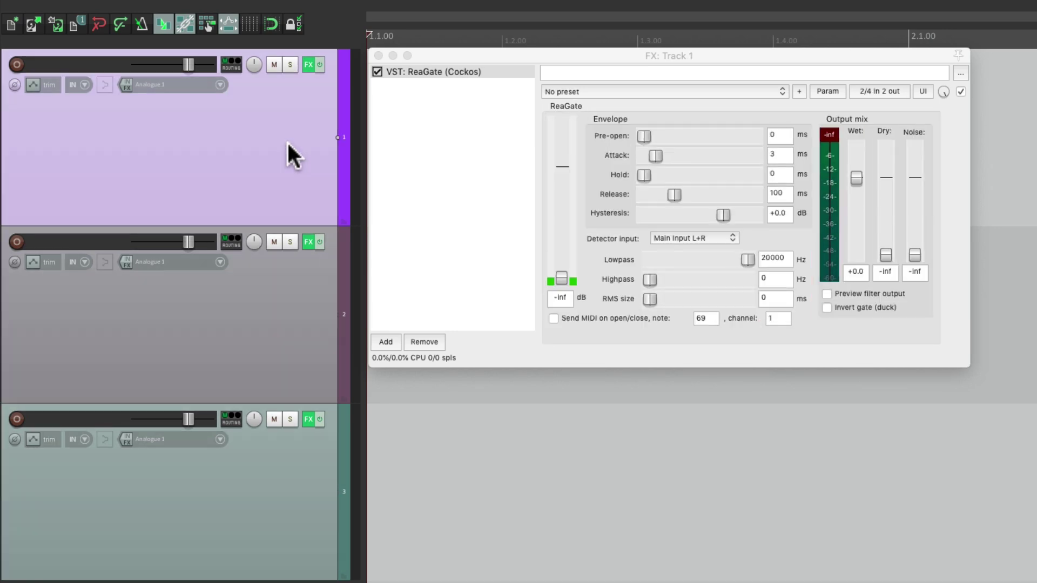
{"action": "left_click", "coordinate": [378, 55]}
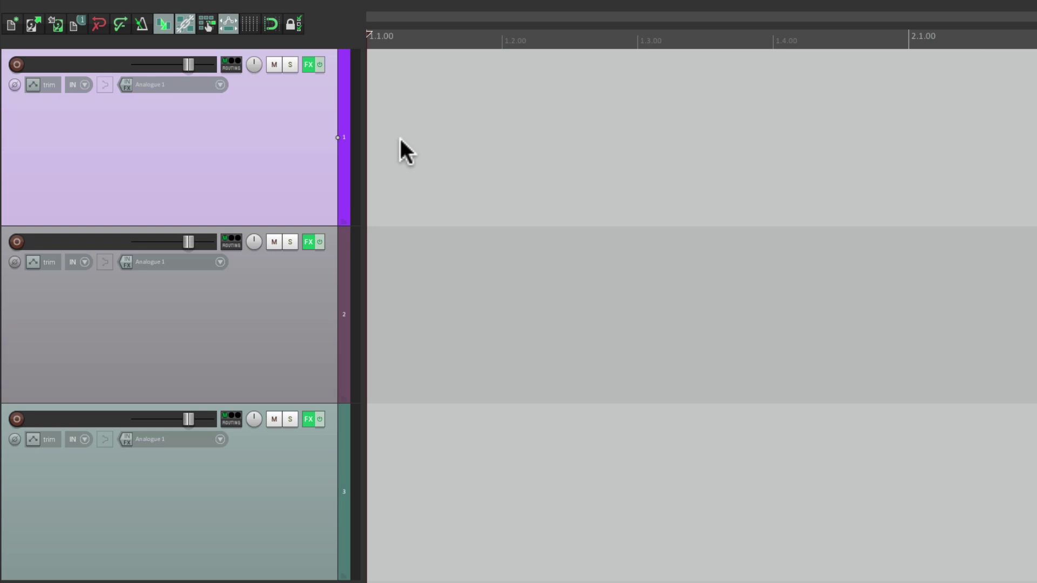
- Reopen the FX chain of track 1, cycle the track selection twice through 2, 3, 2 and 1, and close the FX window
{"action": "left_click", "coordinate": [309, 66]}
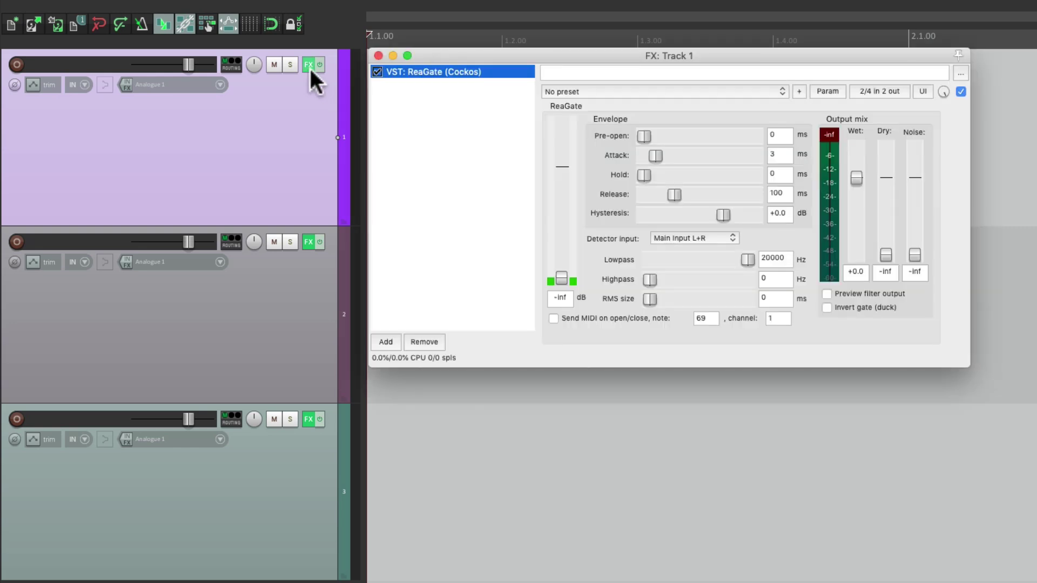
{"action": "left_click", "coordinate": [283, 324]}
{"action": "left_click", "coordinate": [272, 492]}
{"action": "left_click", "coordinate": [274, 325]}
{"action": "left_click", "coordinate": [268, 166]}
{"action": "left_click", "coordinate": [283, 342]}
{"action": "left_click", "coordinate": [277, 469]}
{"action": "left_click", "coordinate": [275, 303]}
{"action": "left_click", "coordinate": [282, 166]}
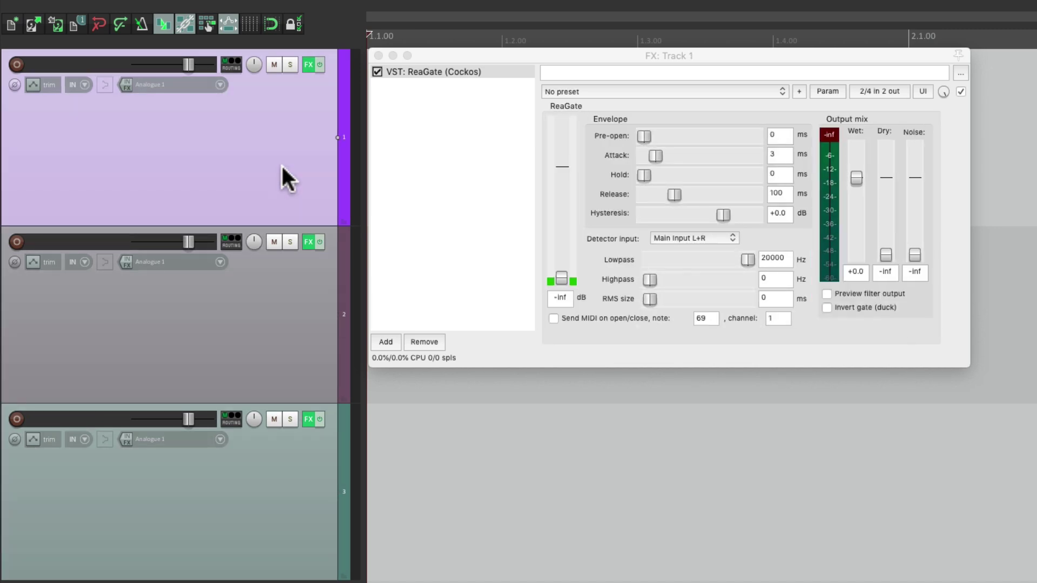
{"action": "left_click", "coordinate": [379, 55]}
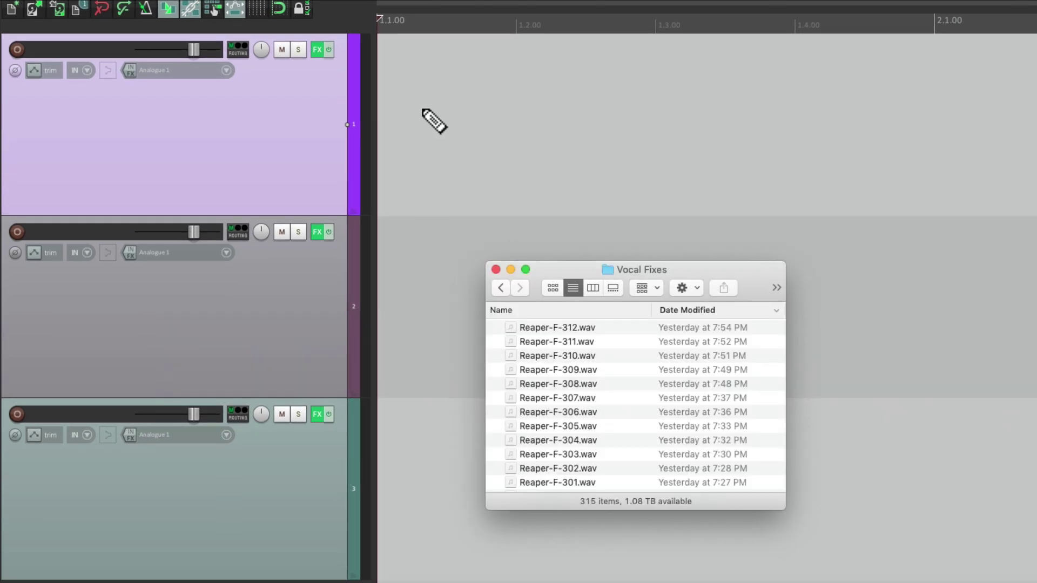
- Import Reaper-F-312.wav from the Vocal Fixes folder onto track 1 near the start of the timeline
{"action": "left_click", "coordinate": [592, 326]}
{"action": "left_click_drag", "start_coordinate": [543, 326], "coordinate": [407, 109]}
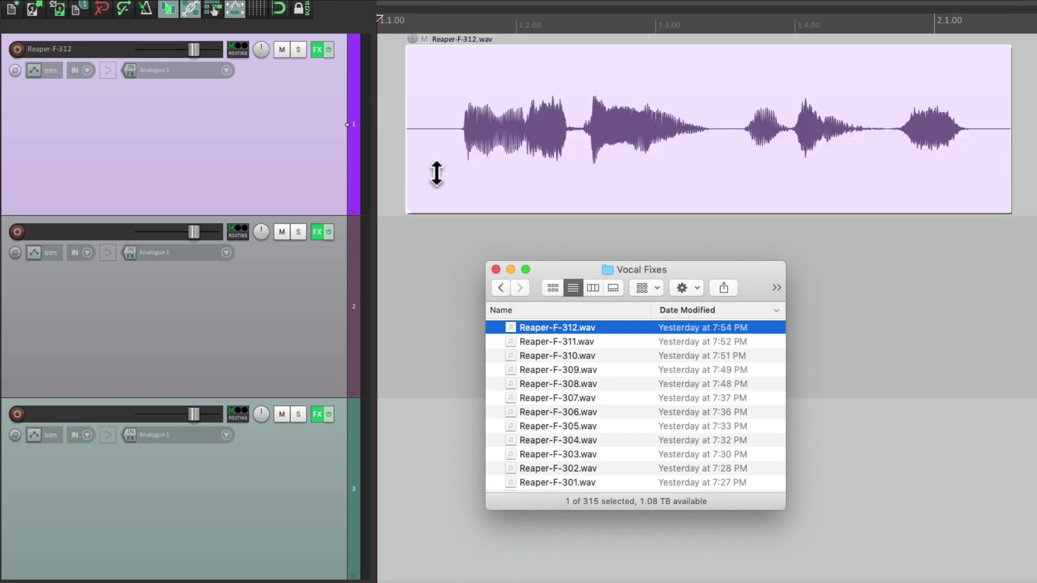
{"action": "left_click", "coordinate": [436, 172]}
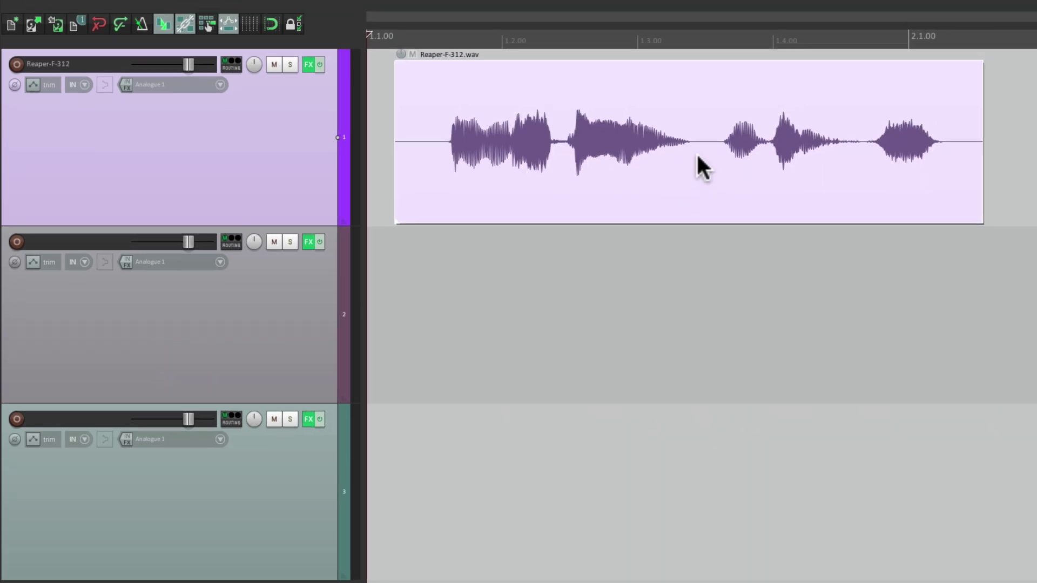
- Split the vocal item at its two later pauses into three items and select each in turn, ending with the first
{"action": "key", "text": "s"}
{"action": "key", "text": "s"}
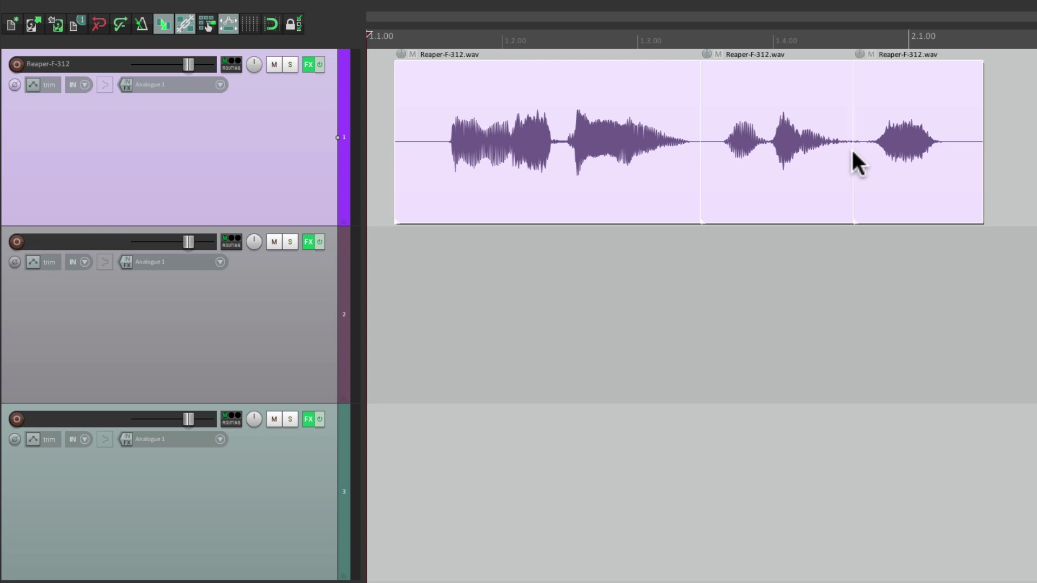
{"action": "left_click", "coordinate": [576, 134]}
{"action": "left_click", "coordinate": [736, 120]}
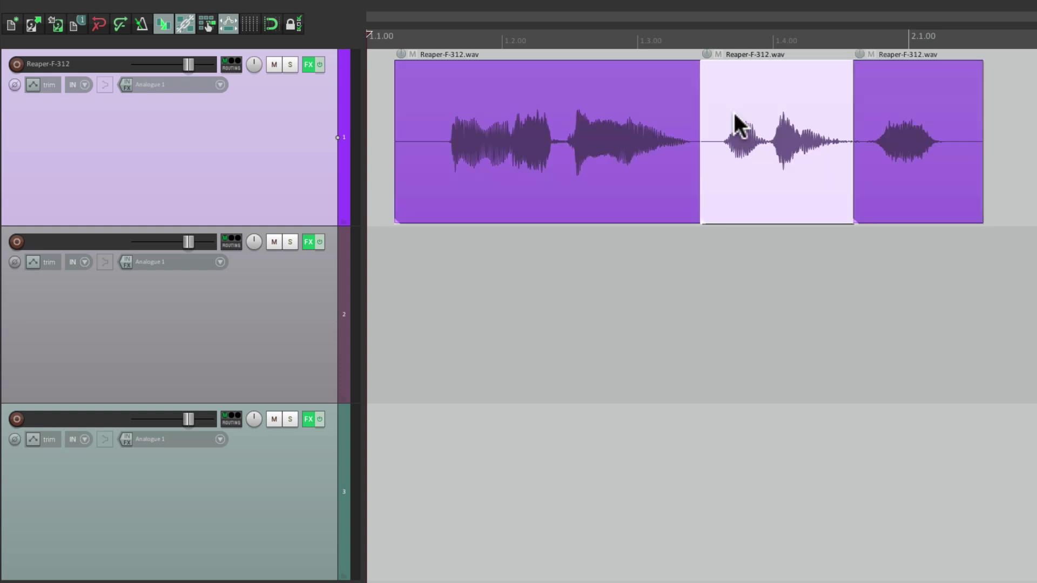
{"action": "left_click", "coordinate": [895, 113]}
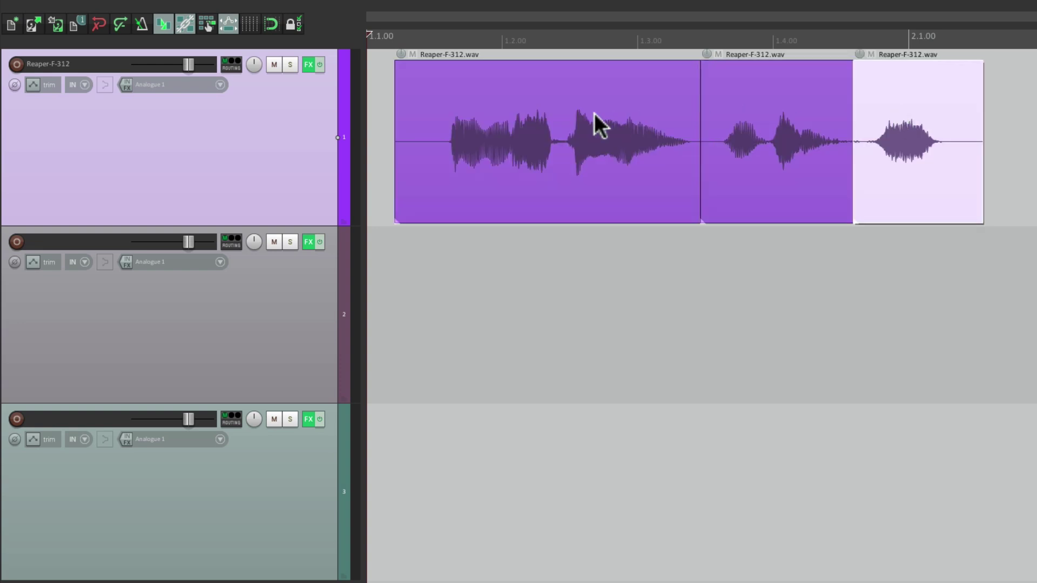
{"action": "left_click", "coordinate": [523, 115]}
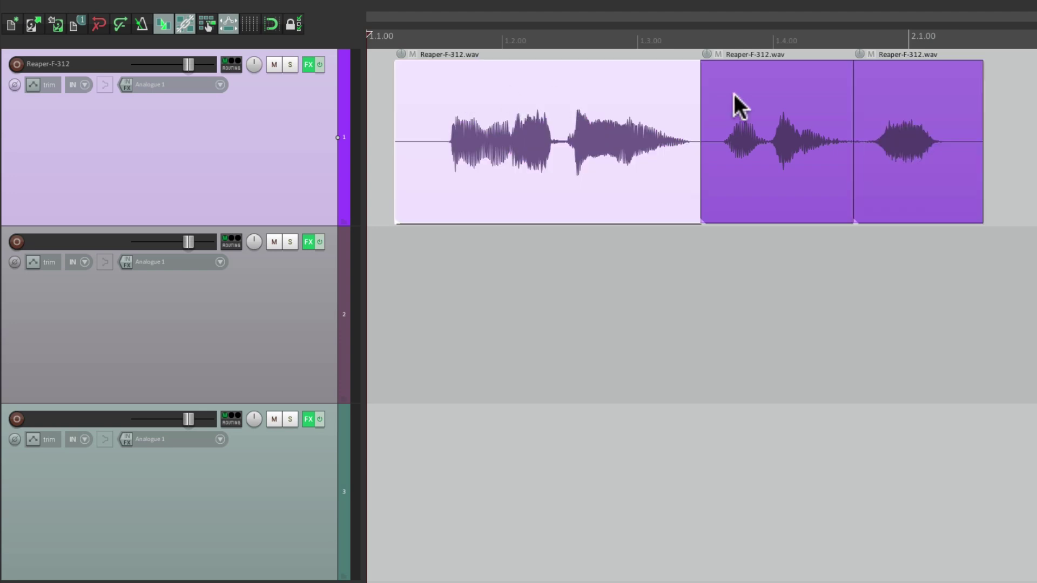
- Open the FX browser, move it below the items on track 1, and add ReaGate to the first item
{"action": "key", "text": "shift+f"}
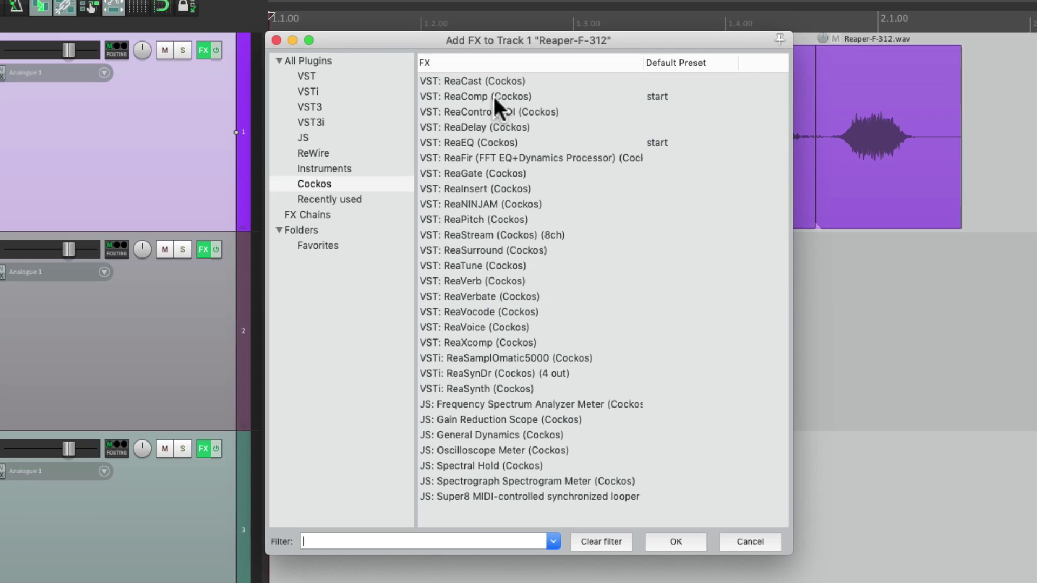
{"action": "left_click", "coordinate": [516, 173]}
{"action": "left_click_drag", "start_coordinate": [527, 39], "coordinate": [534, 227]}
{"action": "left_click_drag", "start_coordinate": [481, 358], "coordinate": [505, 176]}
{"action": "left_click", "coordinate": [529, 226]}
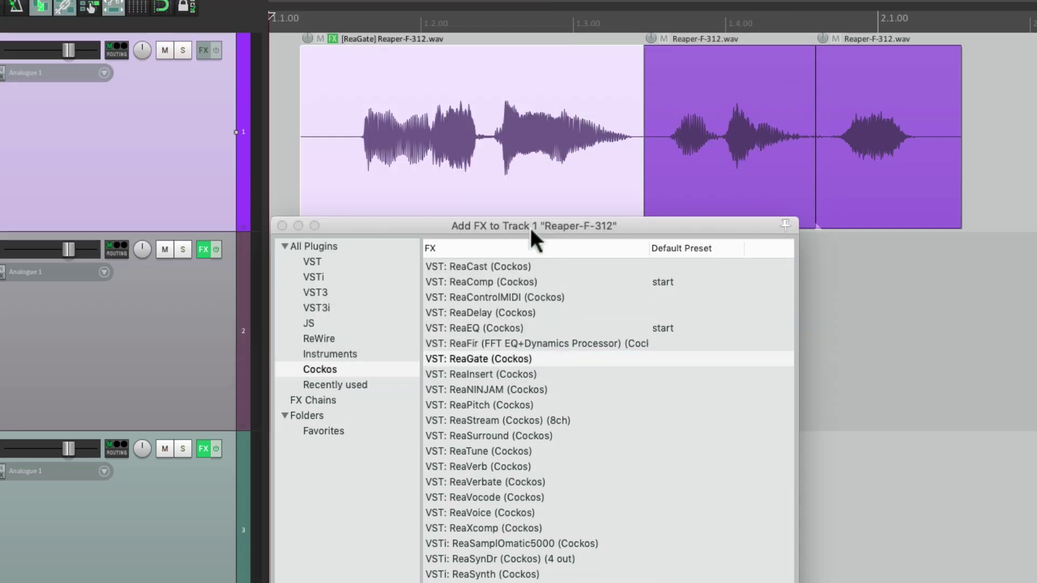
- Add ReaComp to the second vocal item and close its FX window
{"action": "left_click", "coordinate": [567, 281]}
{"action": "left_click_drag", "start_coordinate": [517, 282], "coordinate": [736, 135]}
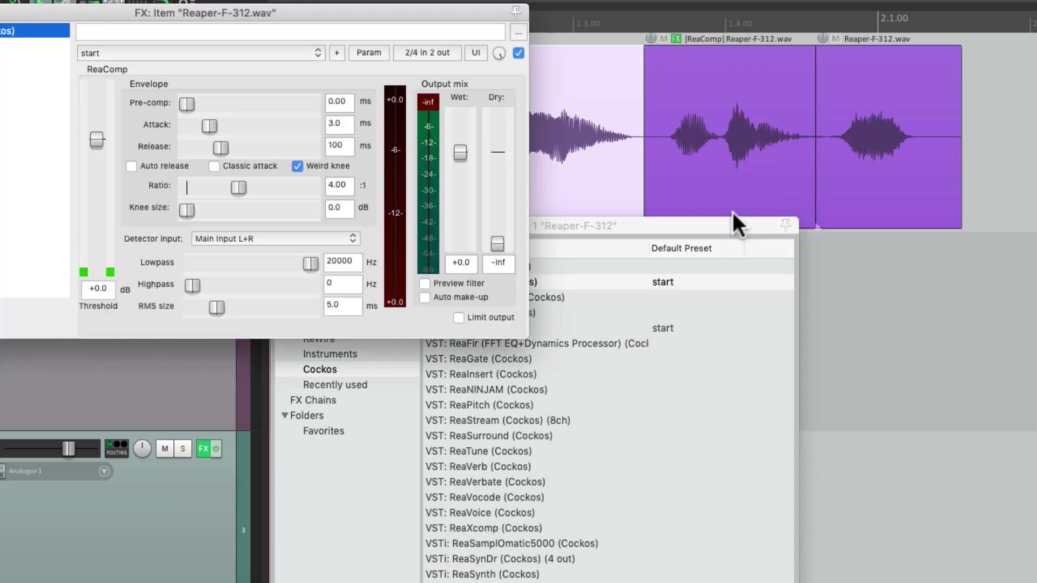
{"action": "left_click", "coordinate": [732, 212]}
- Add ReaEQ to the third vocal item, and close its FX window and the FX browser
{"action": "left_click", "coordinate": [539, 324]}
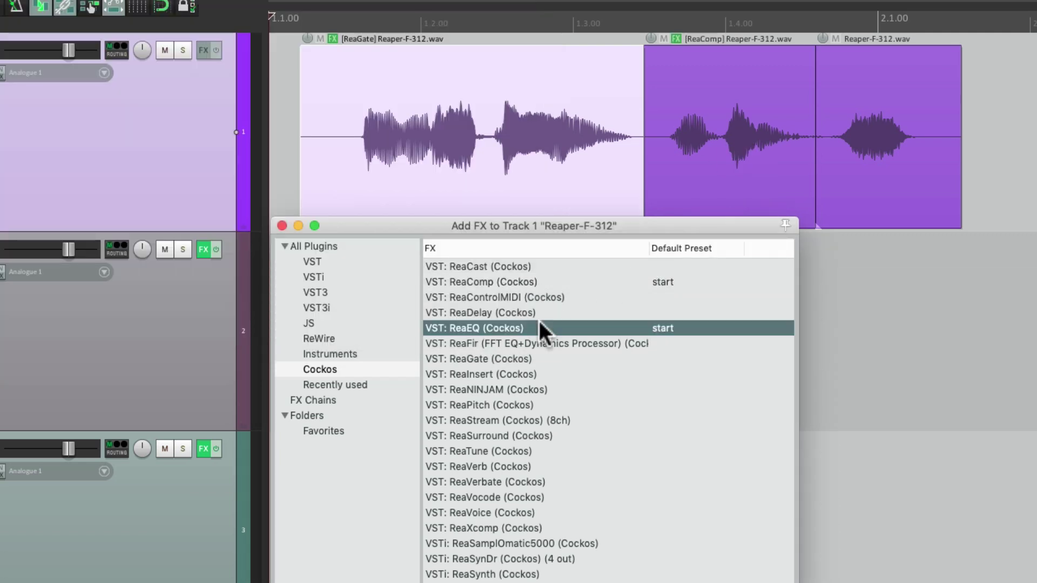
{"action": "left_click_drag", "start_coordinate": [505, 328], "coordinate": [877, 160]}
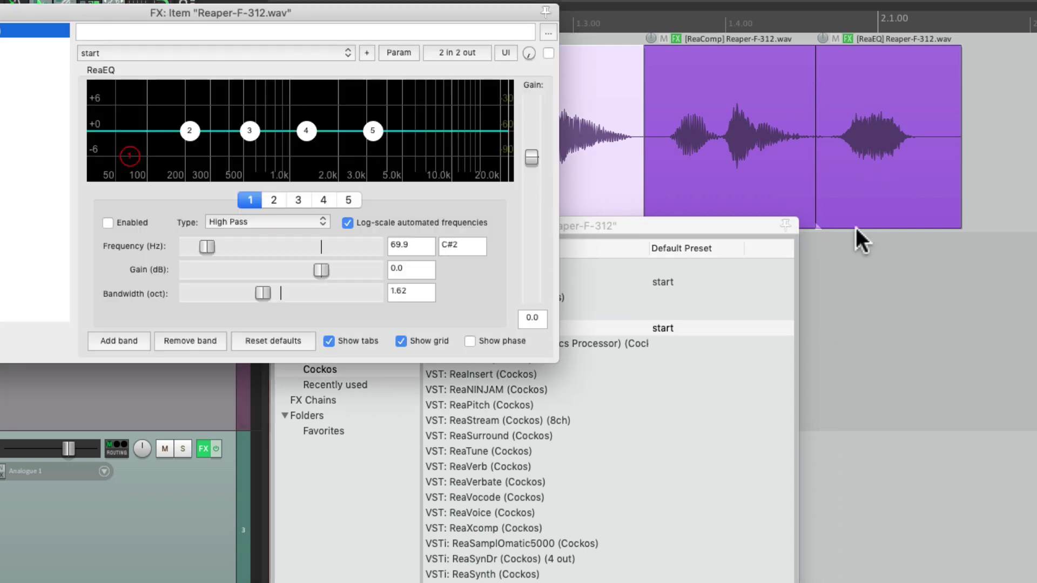
{"action": "left_click", "coordinate": [855, 228]}
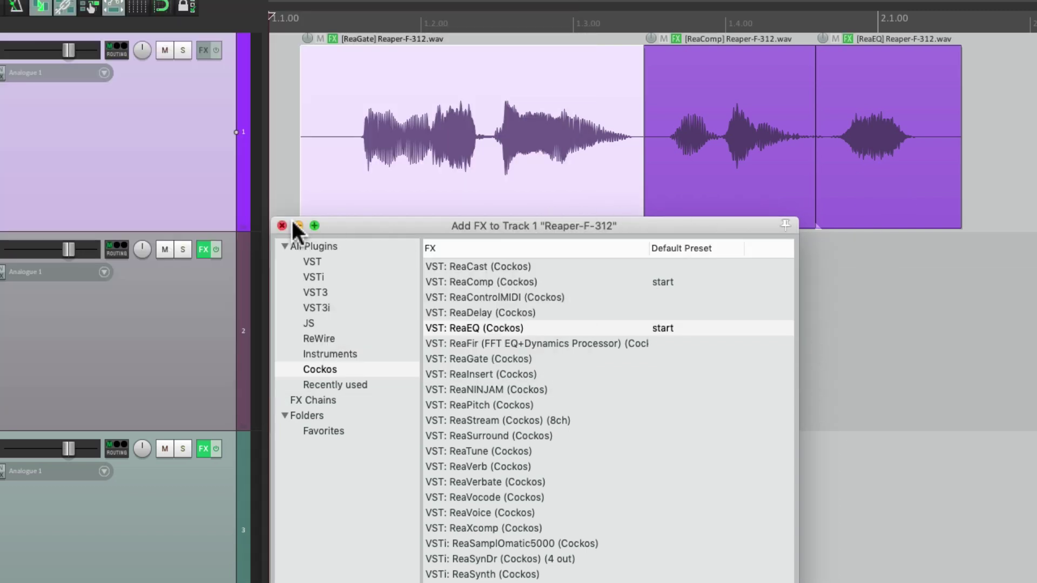
{"action": "left_click", "coordinate": [281, 225]}
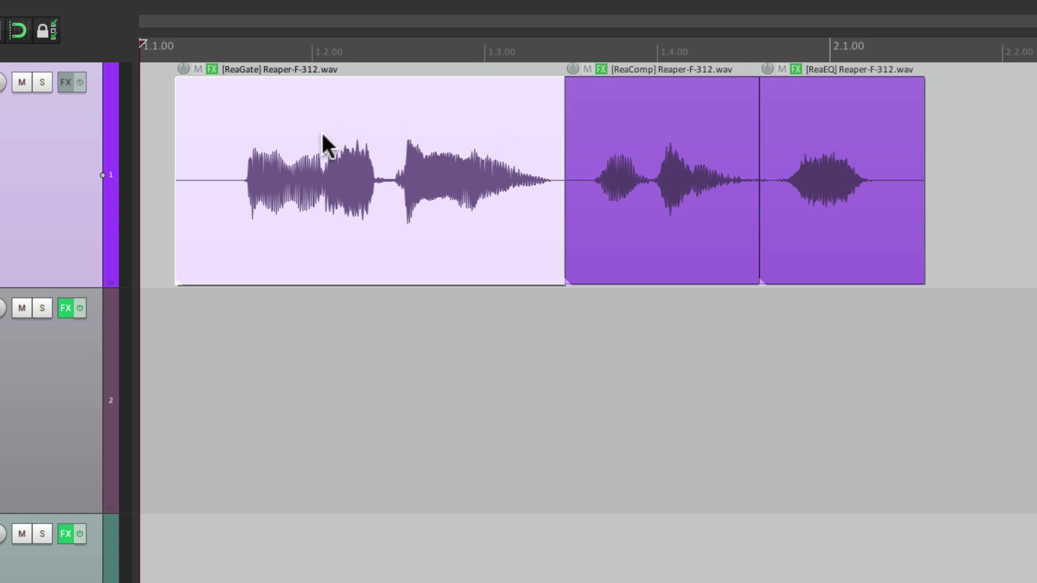
- Open the first item's FX chain, then disable "Only allow one FX chain window open at a time" and save the preferences
{"action": "key", "text": "shift+e"}
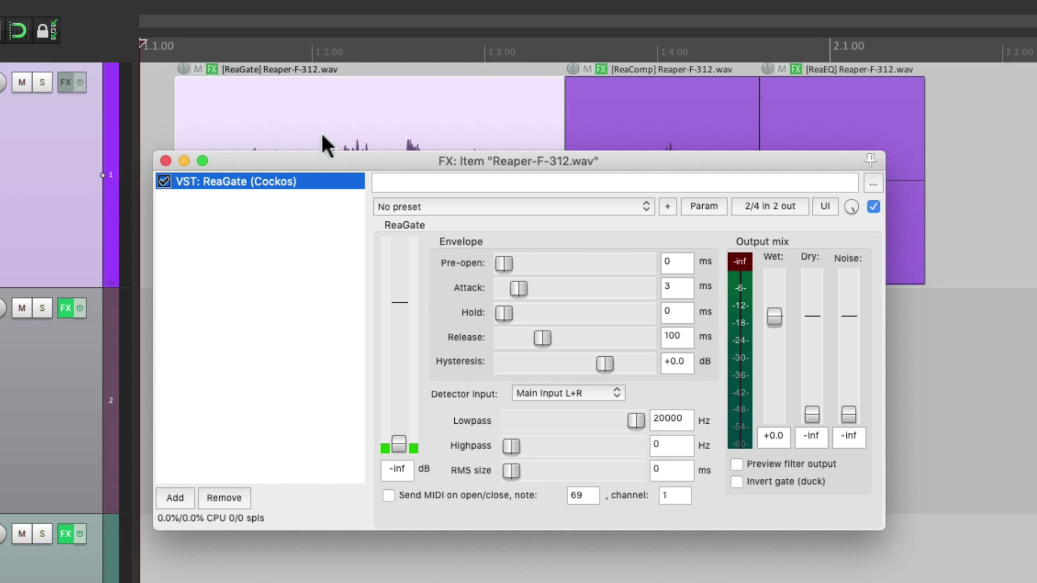
{"action": "key", "text": "super+comma"}
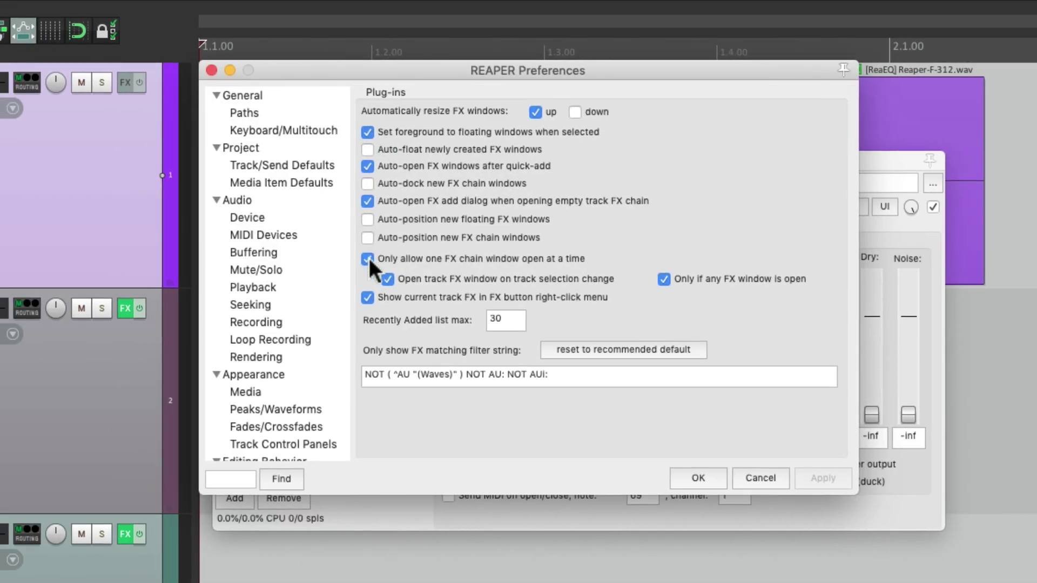
{"action": "left_click", "coordinate": [368, 258]}
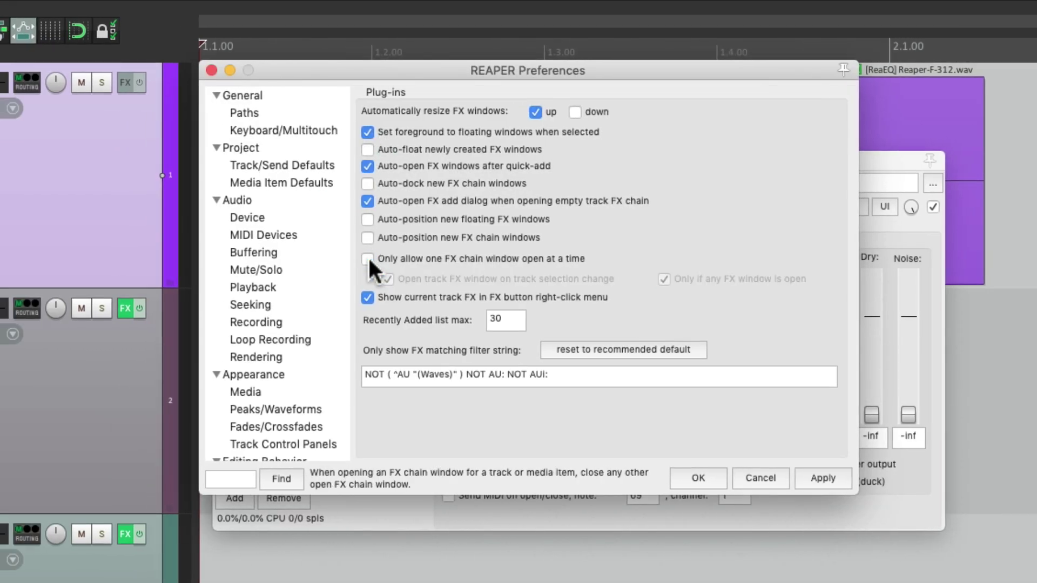
{"action": "left_click", "coordinate": [685, 475]}
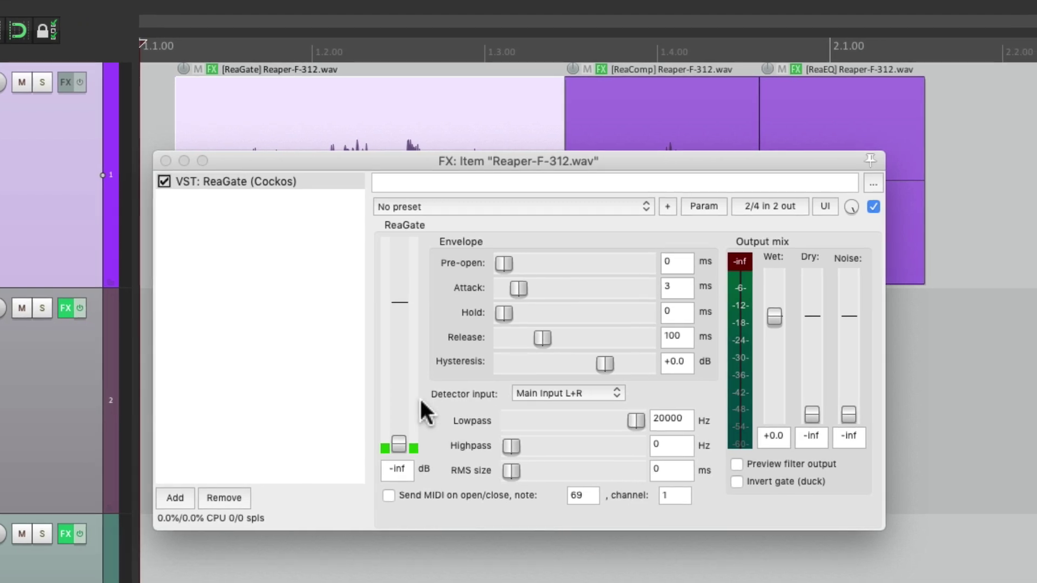
- Open the FX chains of the second and third items alongside the first one, and close all the FX windows
{"action": "left_click", "coordinate": [602, 68]}
{"action": "left_click", "coordinate": [793, 68]}
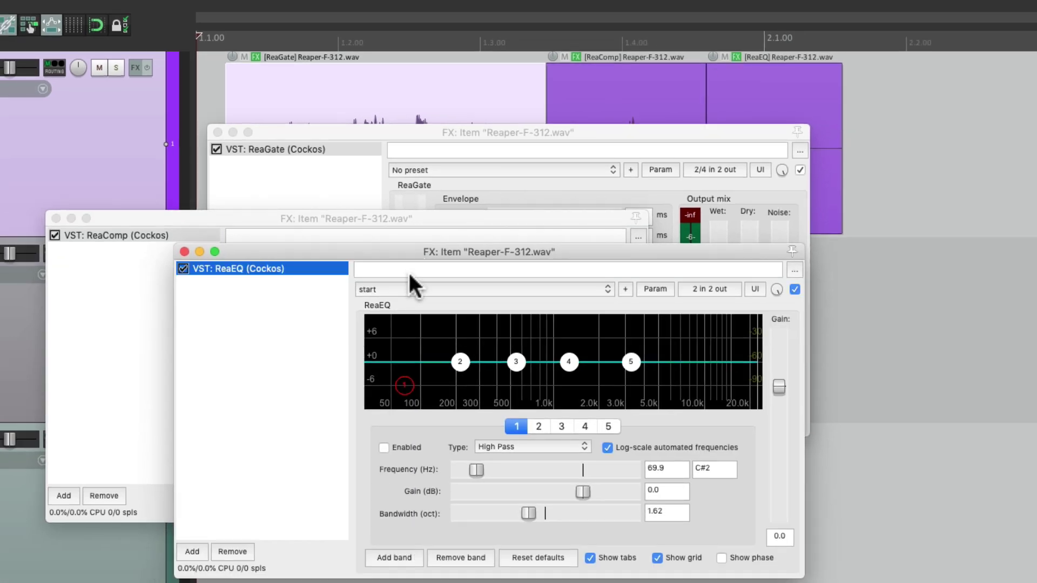
{"action": "left_click", "coordinate": [184, 252]}
- Enable "Only allow one FX chain window open at a time", disable its two track selection suboptions, and save the preferences
{"action": "key", "text": "super+comma"}
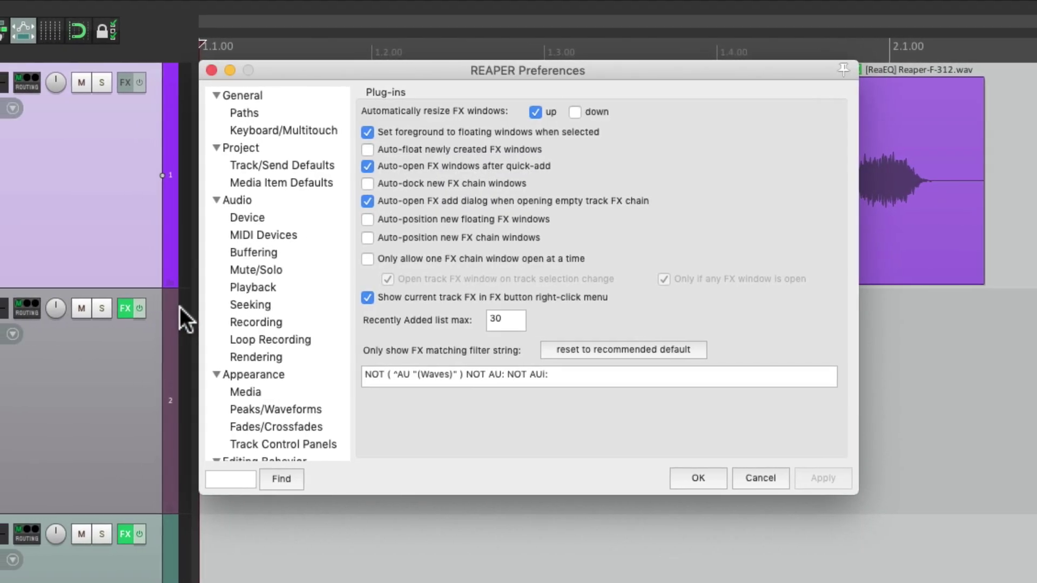
{"action": "left_click", "coordinate": [367, 258]}
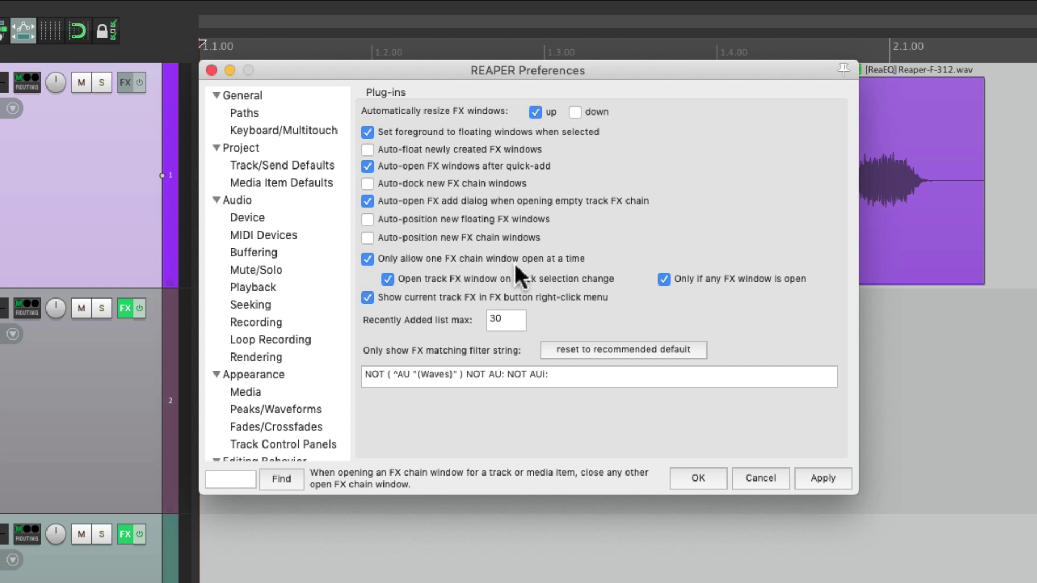
{"action": "left_click", "coordinate": [660, 278]}
{"action": "left_click", "coordinate": [387, 279]}
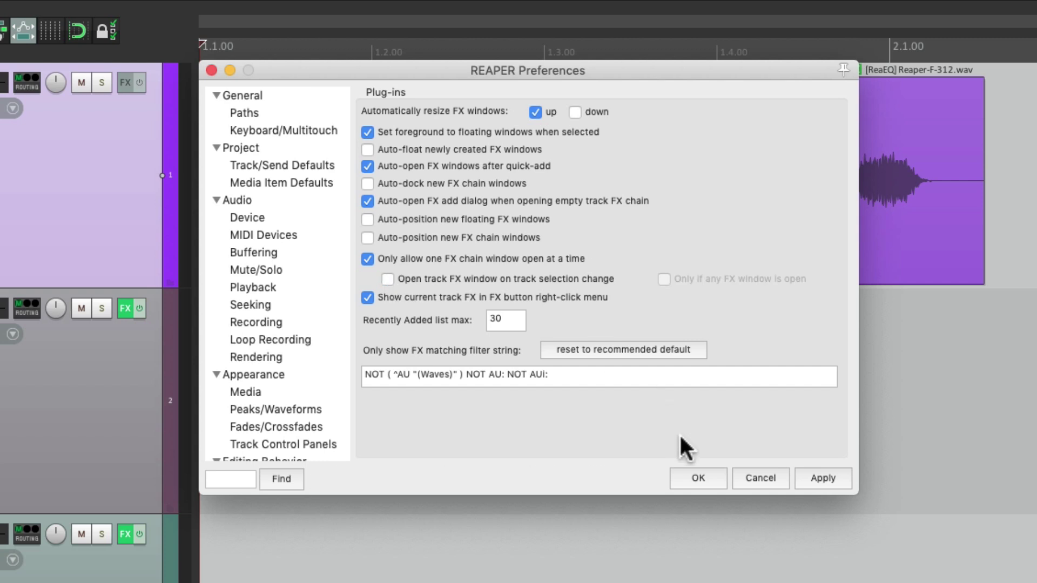
{"action": "left_click", "coordinate": [690, 478]}
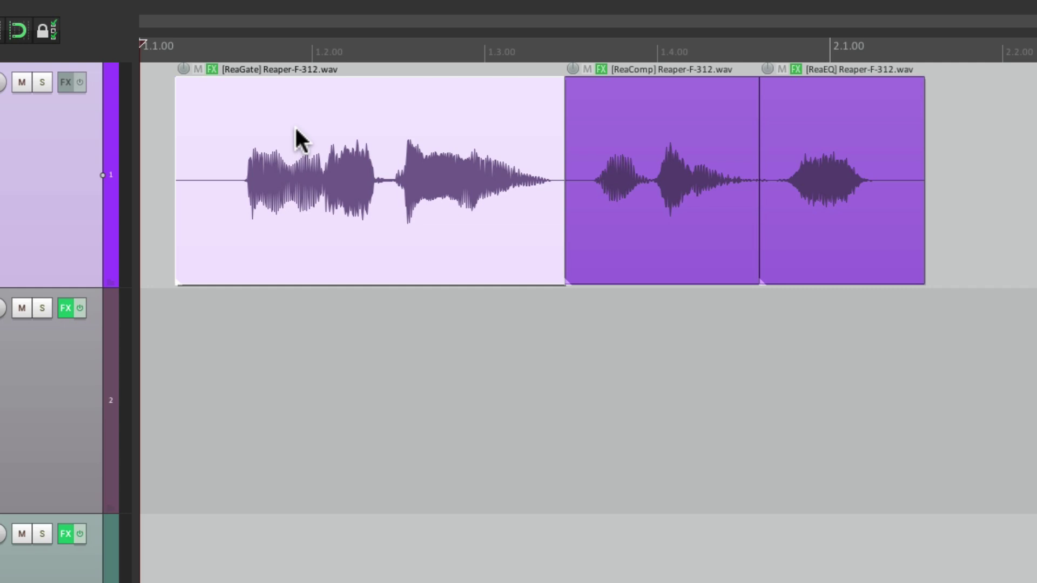
- Open the first item's FX chain, move its window below the items, and open the ReaComp, ReaEQ and ReaComp item chains in turn
{"action": "key", "text": "shift+e"}
{"action": "left_click_drag", "start_coordinate": [388, 157], "coordinate": [401, 313]}
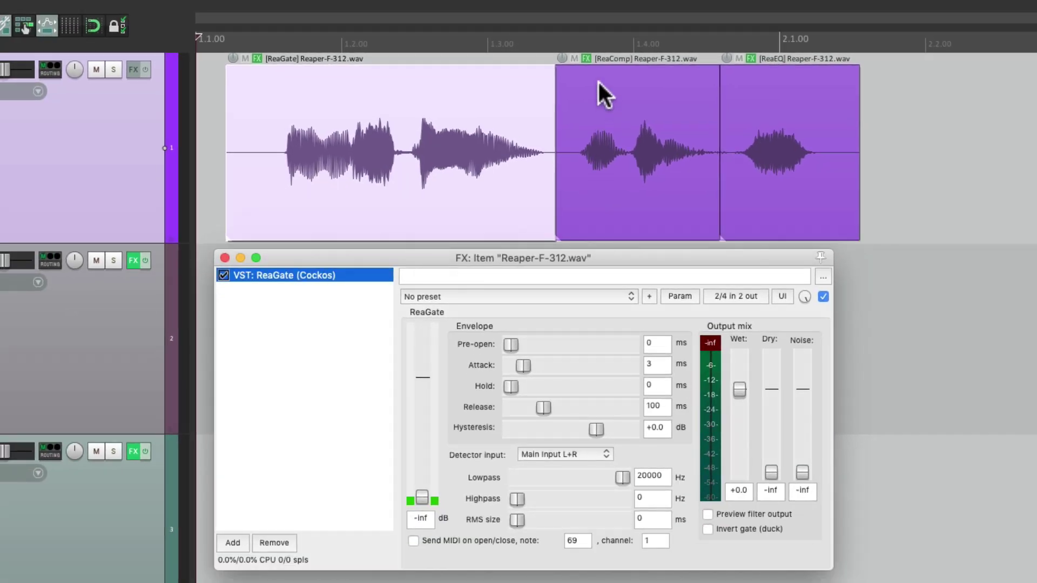
{"action": "left_click", "coordinate": [586, 58]}
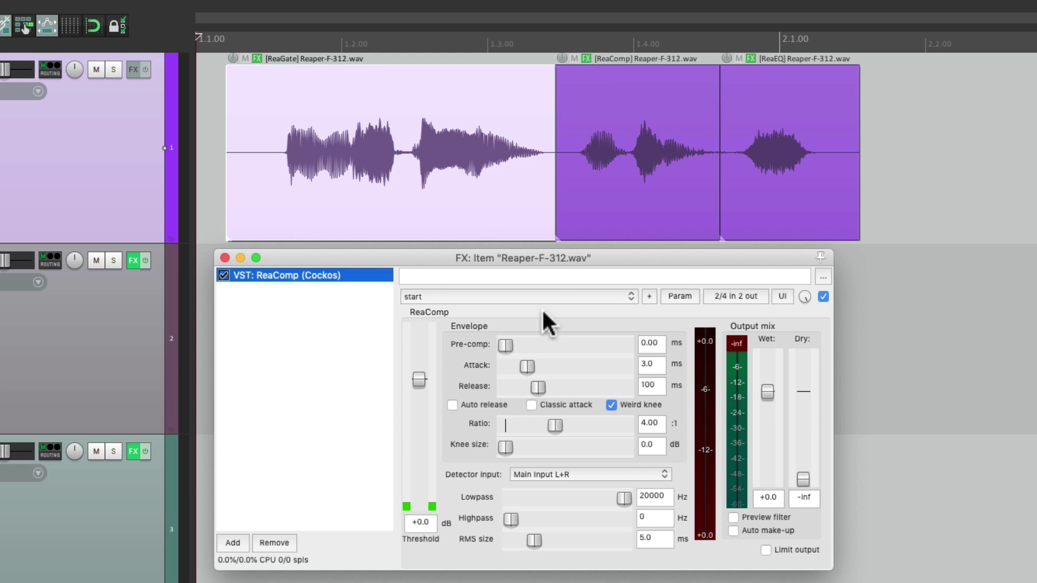
{"action": "left_click", "coordinate": [751, 57]}
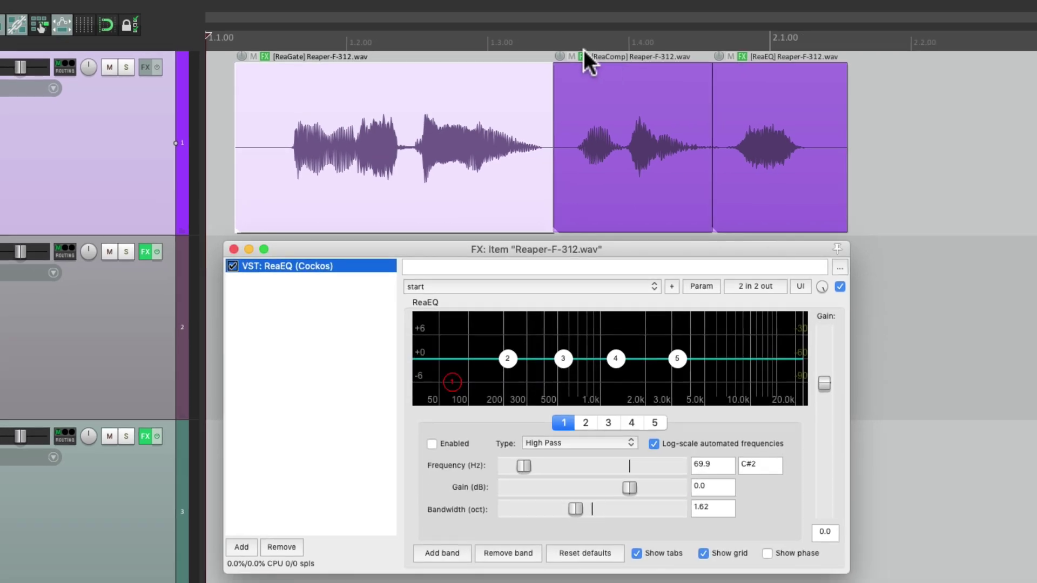
{"action": "left_click", "coordinate": [586, 58]}
- Select the second item and open its FX chain with the custom action, and do the same for the third item
{"action": "left_click", "coordinate": [578, 82]}
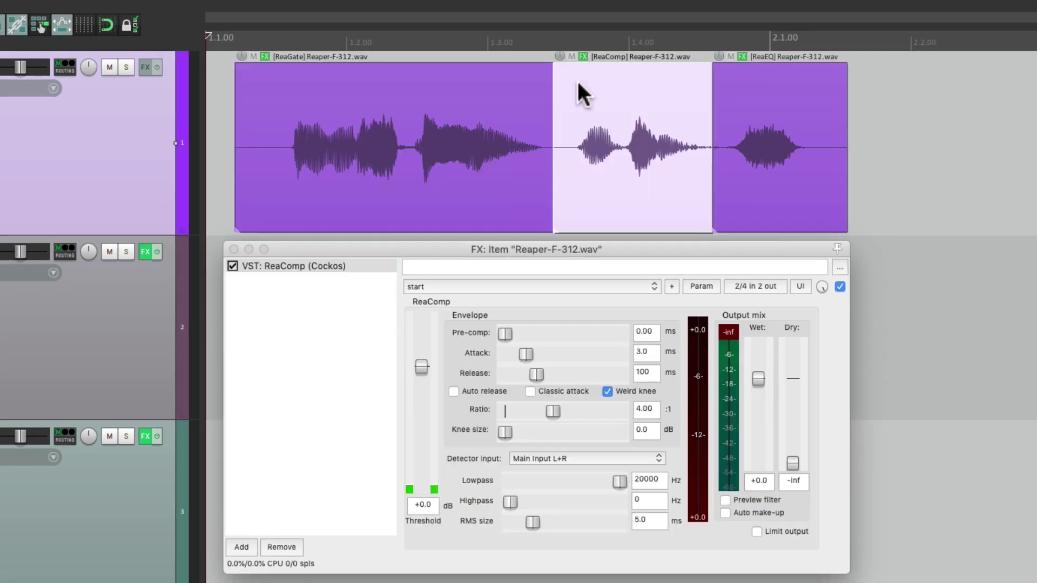
{"action": "key", "text": "shift+e"}
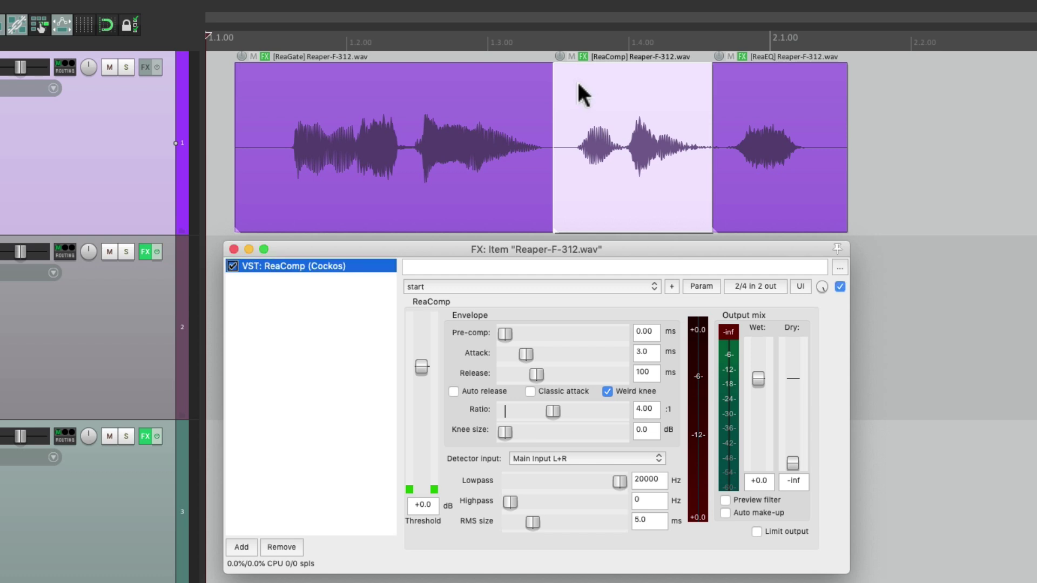
{"action": "left_click", "coordinate": [755, 86]}
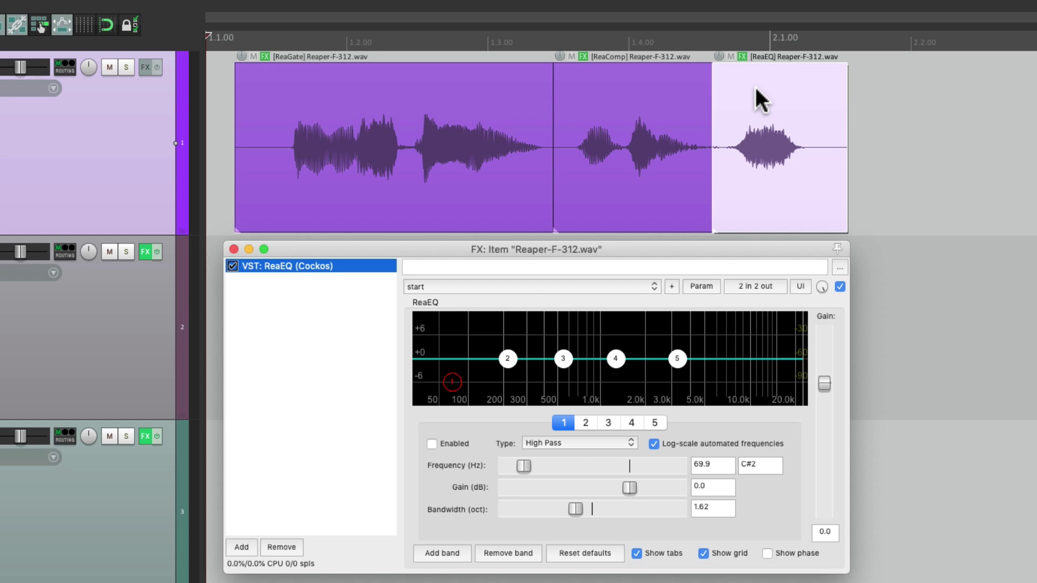